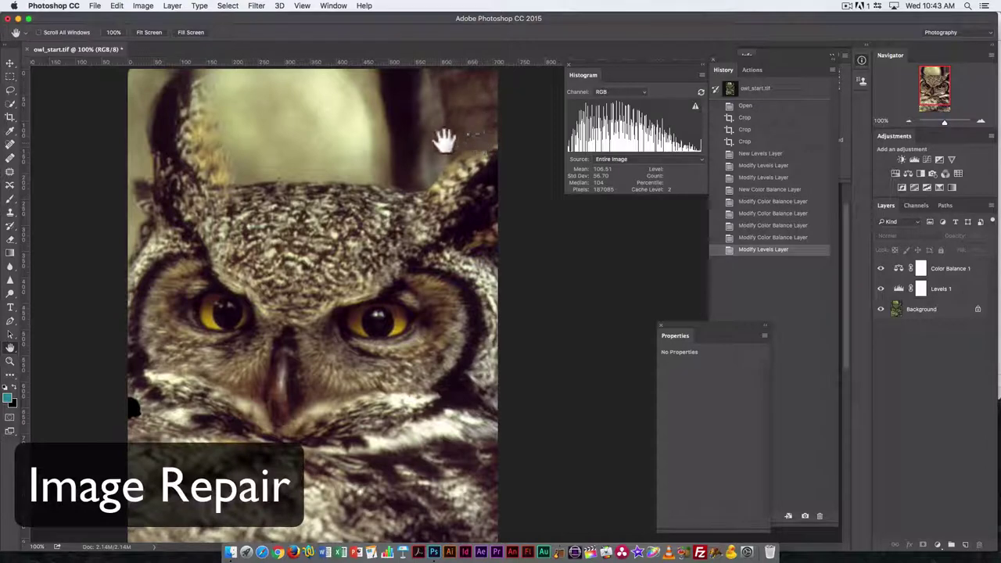
# - Frame the owl's face and select the Healing Brush from the healing tool group
pyautogui.moveTo(377, 271); pyautogui.dragTo(480, 208)
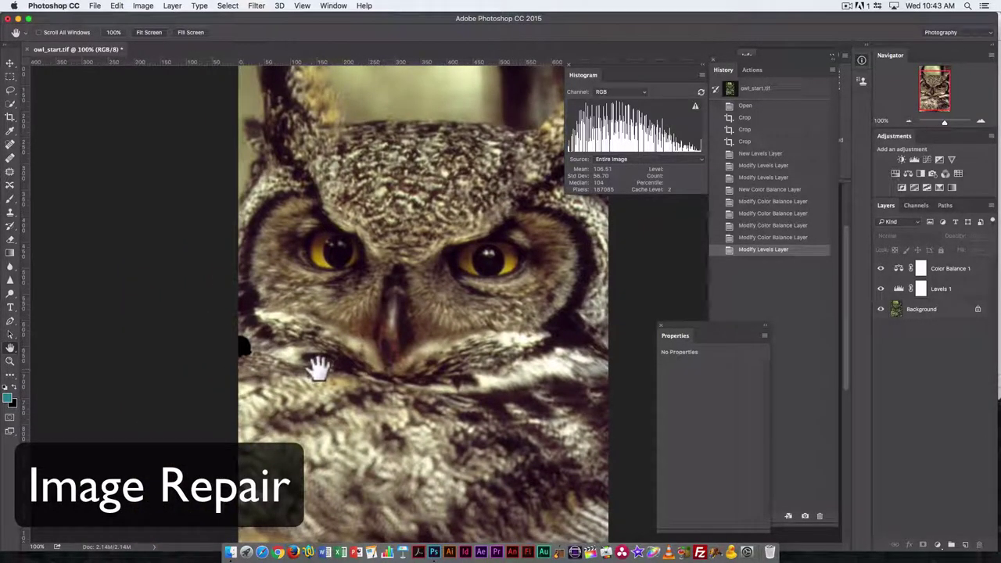
pyautogui.moveTo(540, 230); pyautogui.dragTo(456, 228)
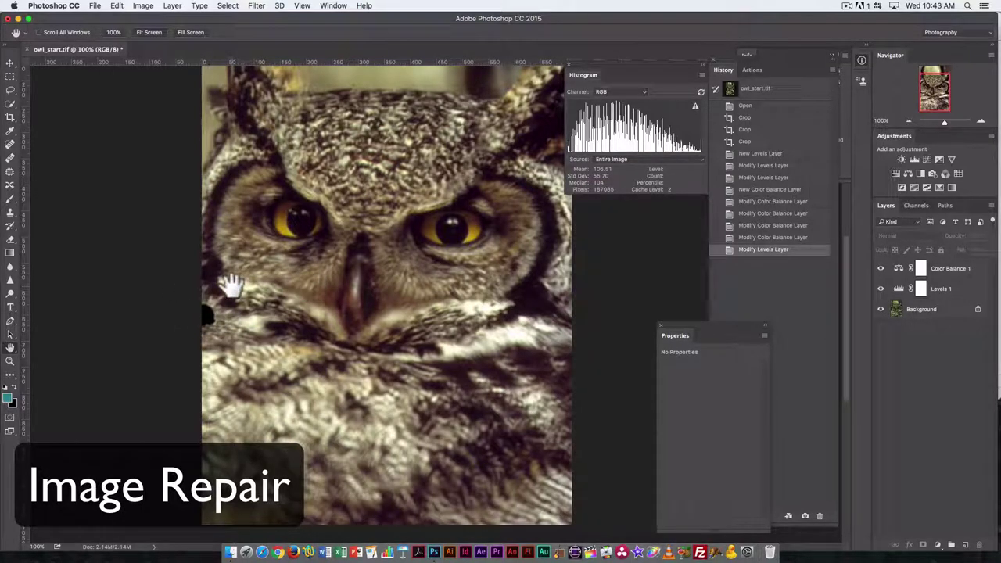
pyautogui.click(10, 145)
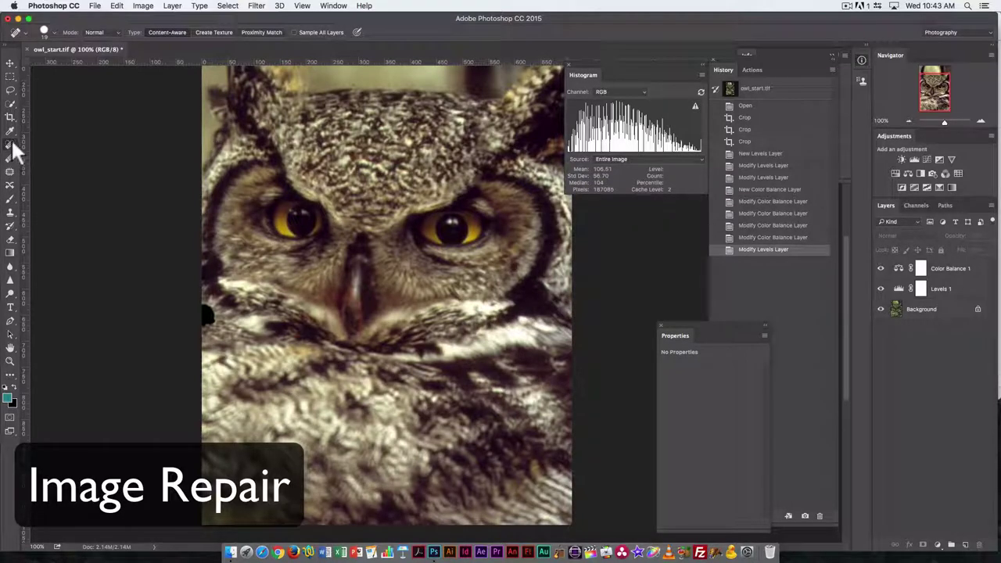
pyautogui.click(11, 146)
pyautogui.click(11, 158)
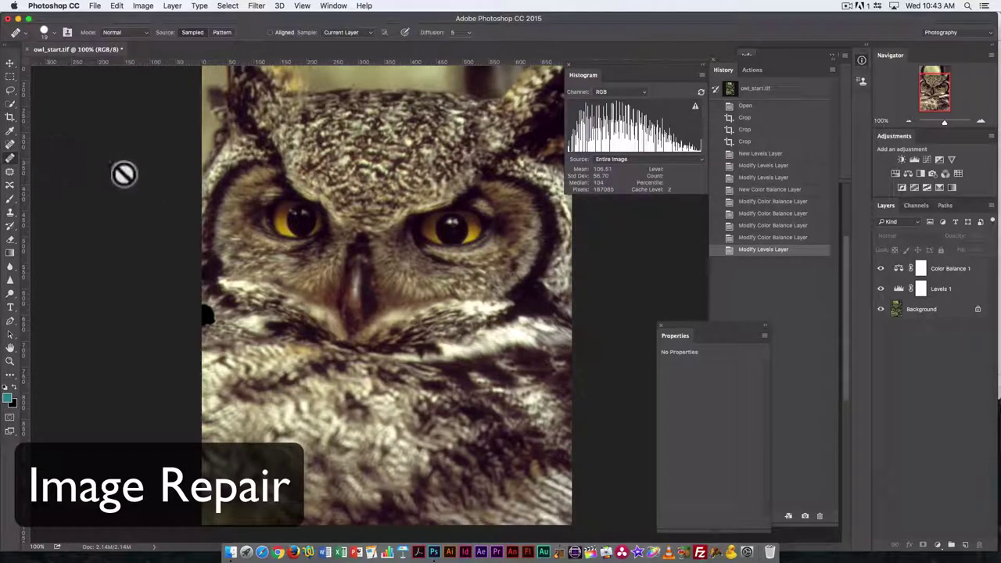
# - Switch the workspace to Essentials, then back to Photography
pyautogui.click(985, 33)
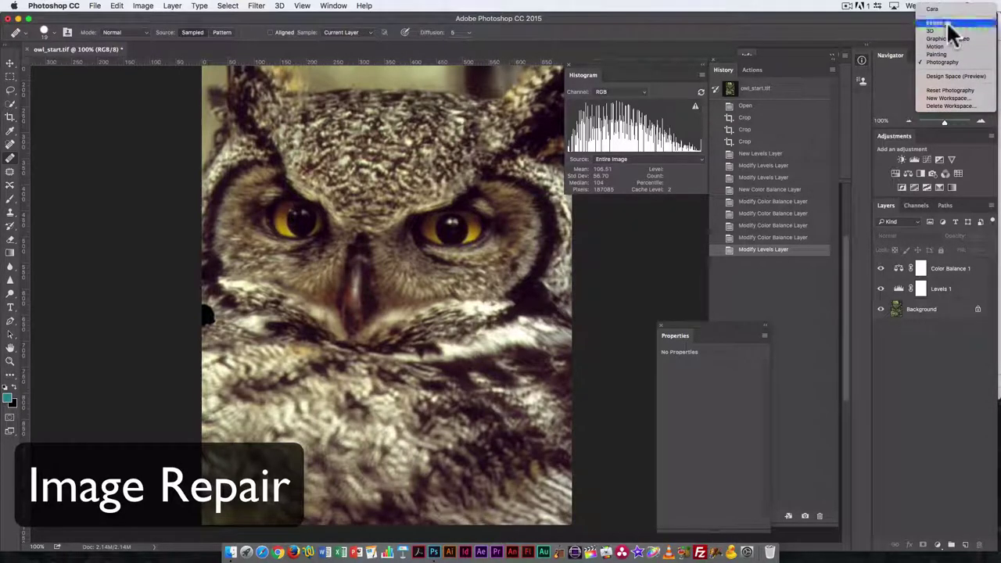
pyautogui.click(948, 33)
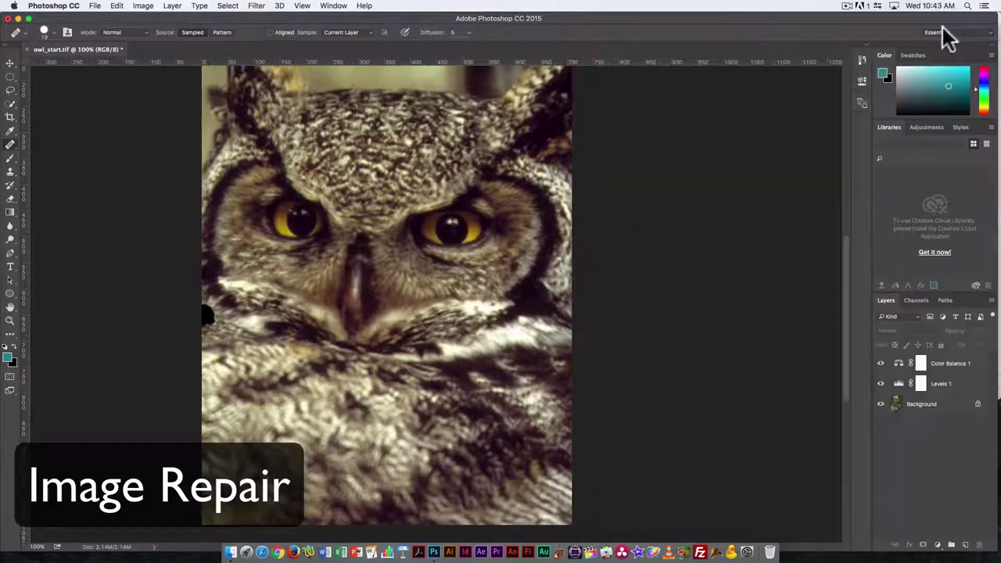
pyautogui.click(16, 150)
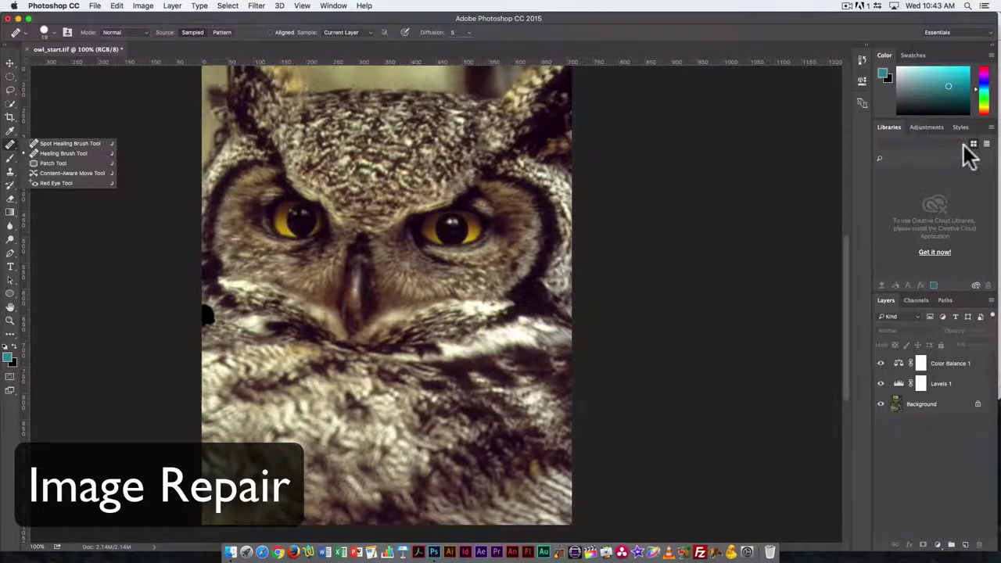
pyautogui.click(967, 32)
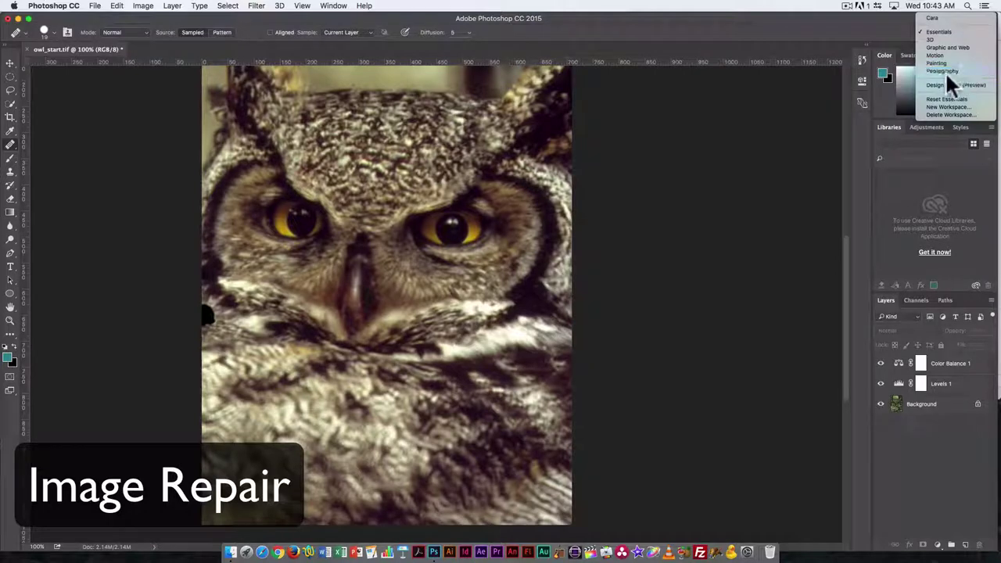
pyautogui.click(946, 71)
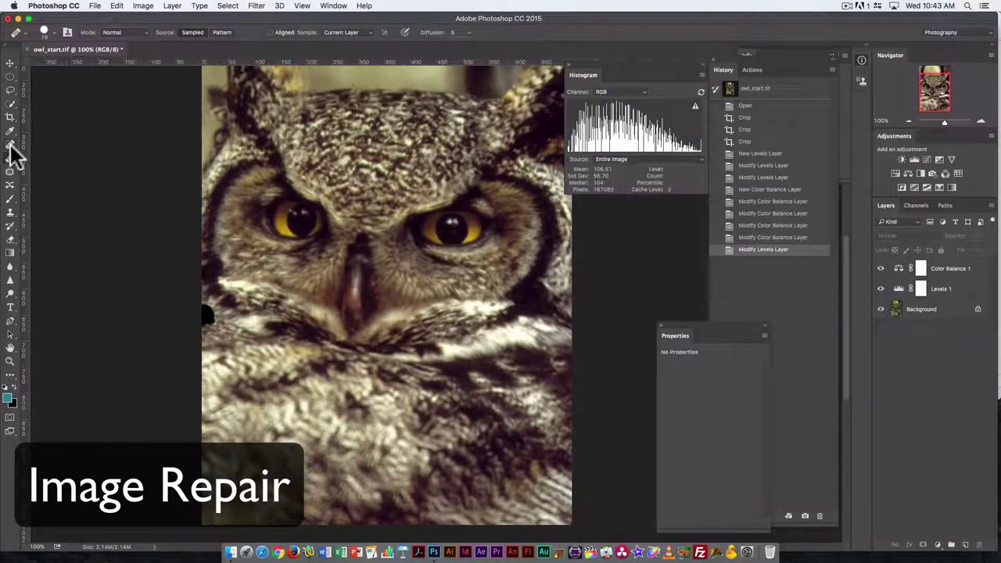
# - Pick the Patch tool from the healing tool group, passing through the Spot Healing Brush
pyautogui.keyDown('alt'); pyautogui.click(11, 147); pyautogui.keyUp('alt')
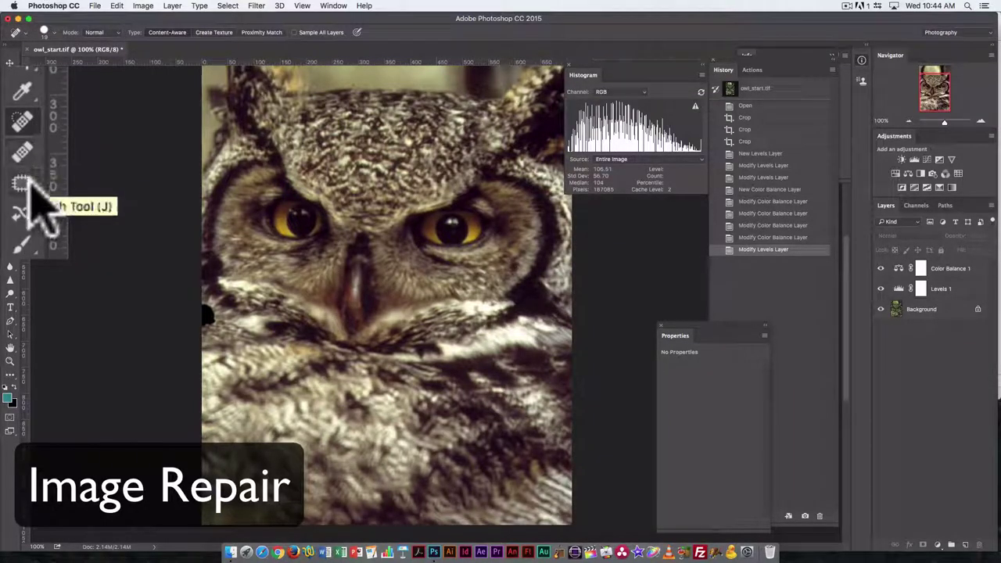
pyautogui.click(31, 184)
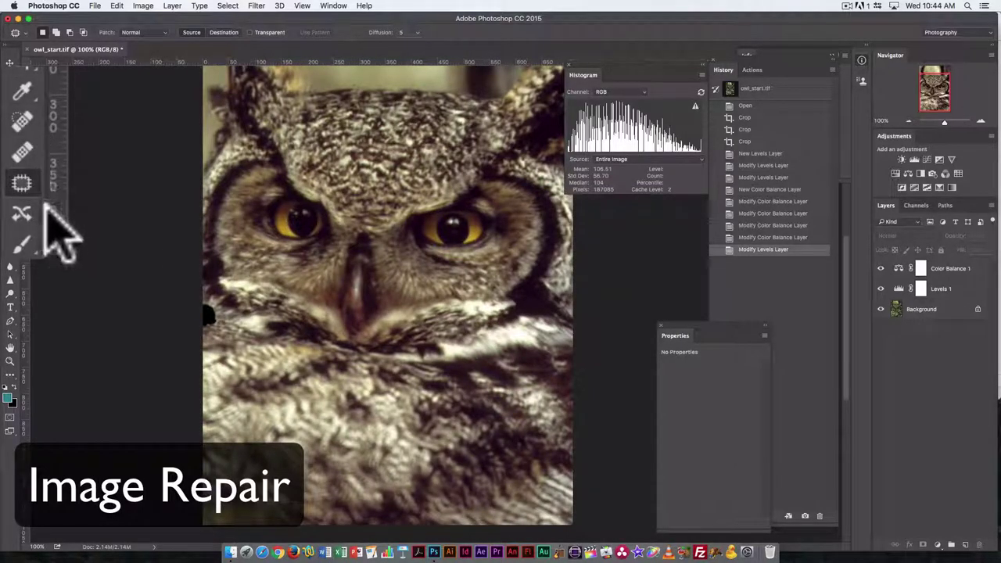
pyautogui.scroll(5, 321, 332)
pyautogui.scroll(-1, 309, 325)
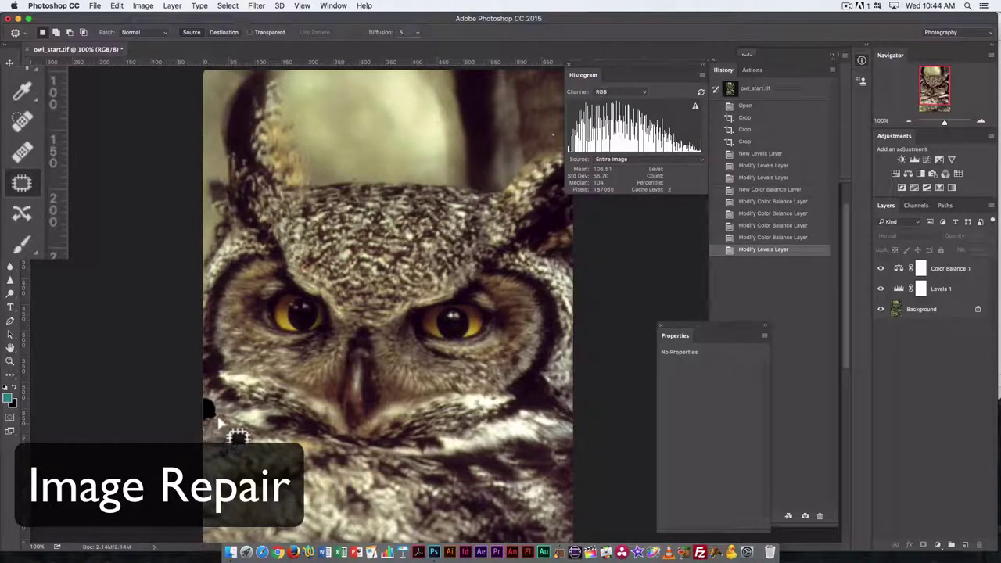
# - Outline the black blotch, target the Background layer, drag it onto clean feathers, and deselect
pyautogui.moveTo(205, 399); pyautogui.dragTo(201, 394)
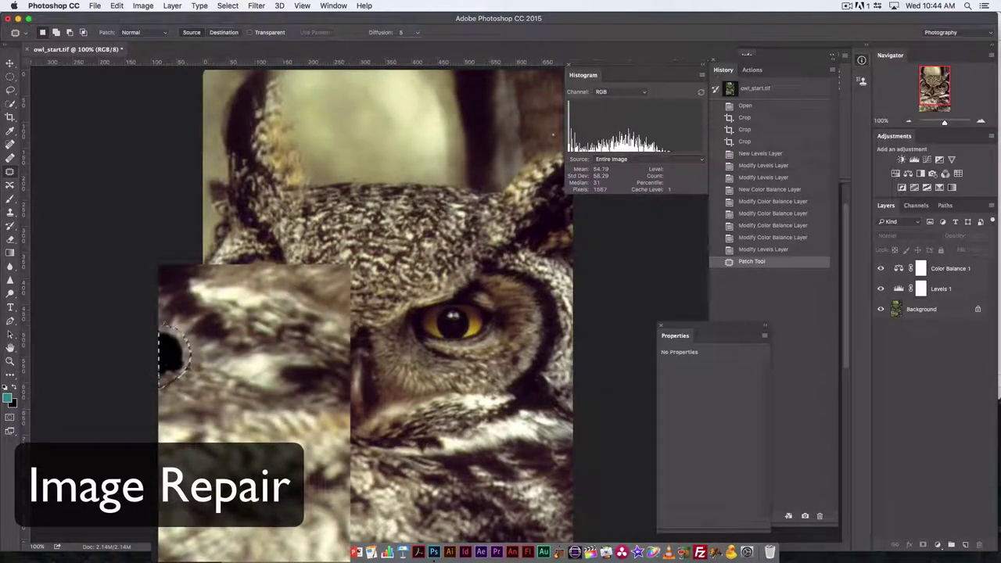
pyautogui.click(936, 313)
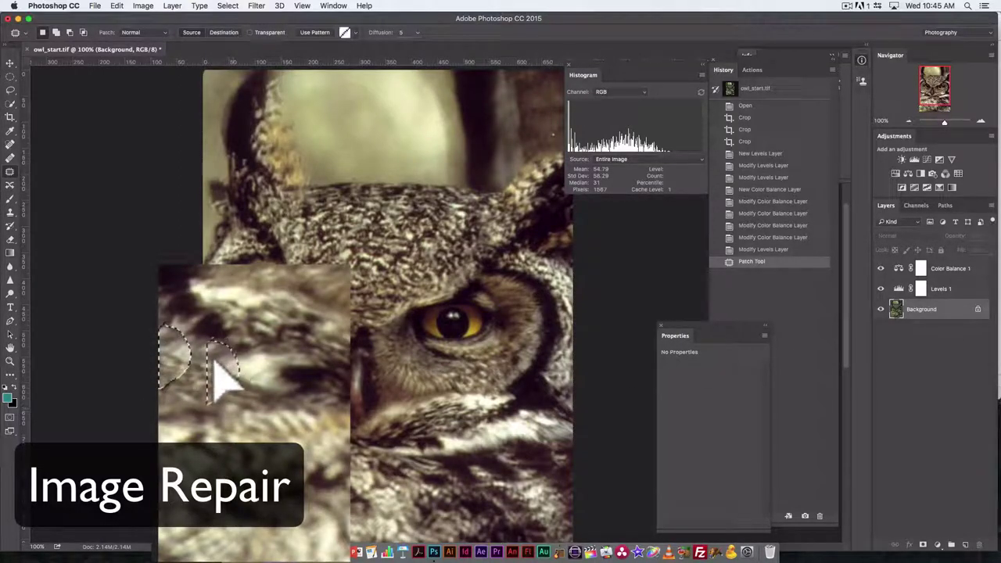
pyautogui.moveTo(214, 363); pyautogui.dragTo(206, 376)
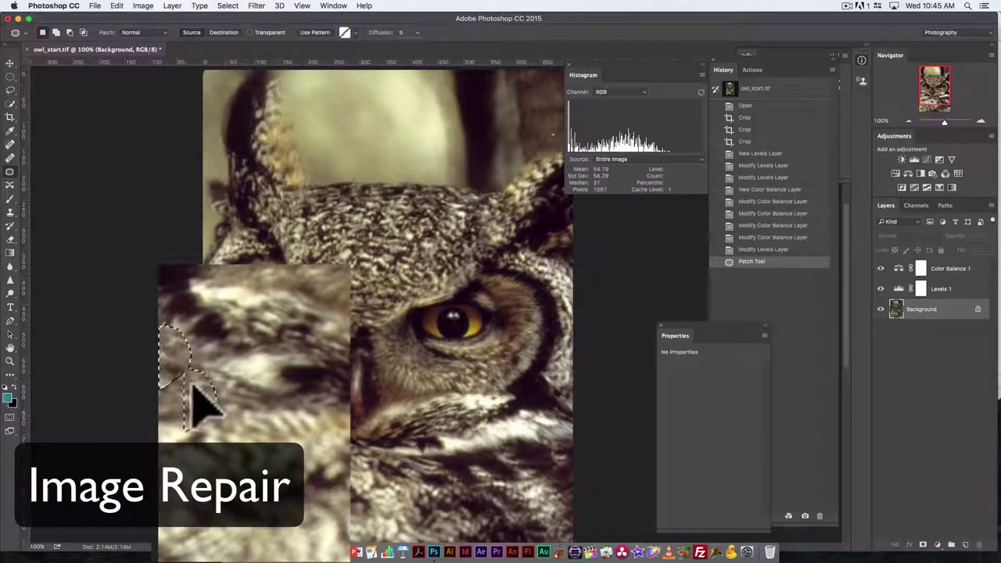
pyautogui.moveTo(196, 385); pyautogui.dragTo(203, 365)
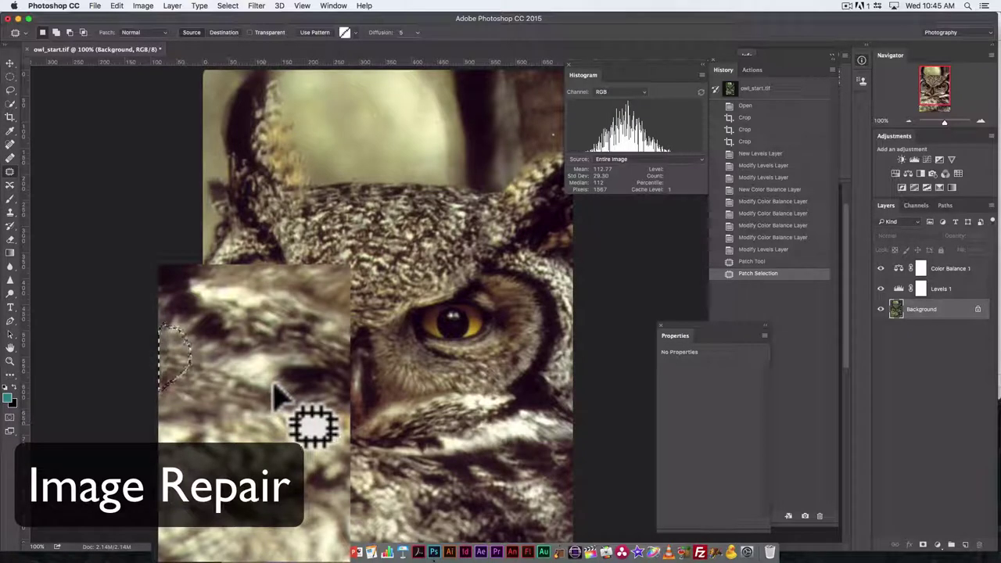
pyautogui.press('super+d')
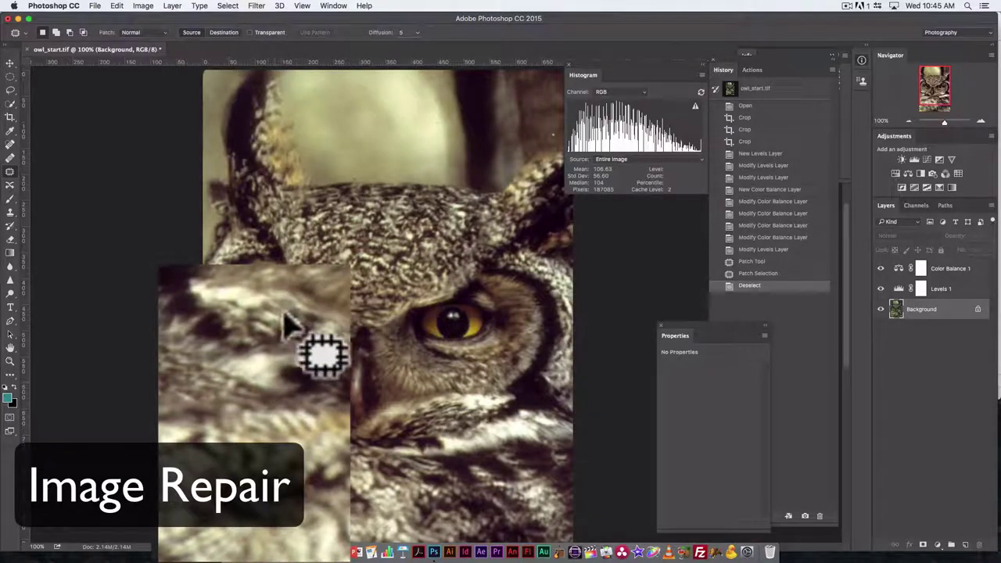
# - Zoom to 300% on the left edge and undo to before the patch, keeping its outline
pyautogui.press('super')
pyautogui.press('super+equal')
pyautogui.press('super+equal')
pyautogui.press('space')
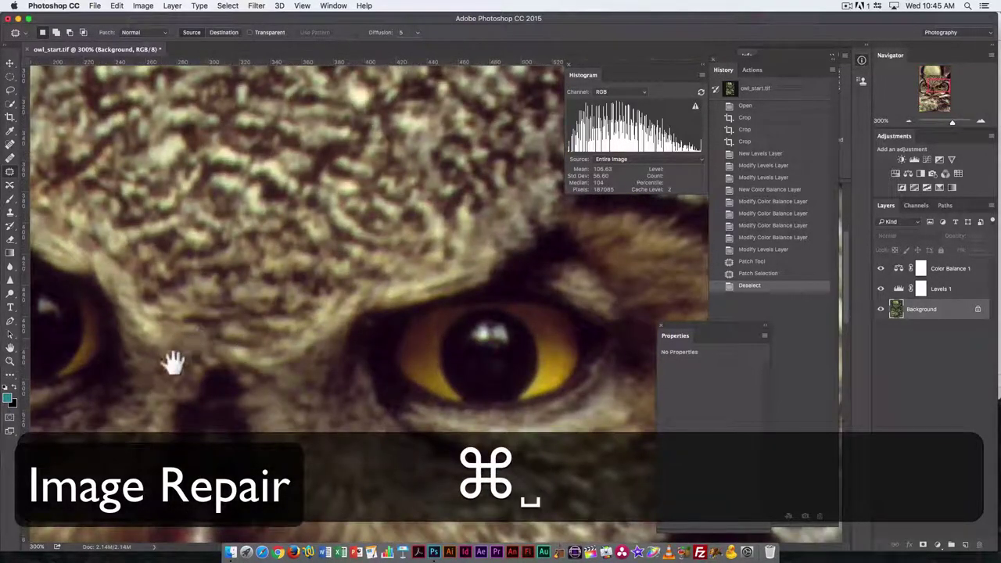
pyautogui.moveTo(170, 358); pyautogui.dragTo(500, 101)
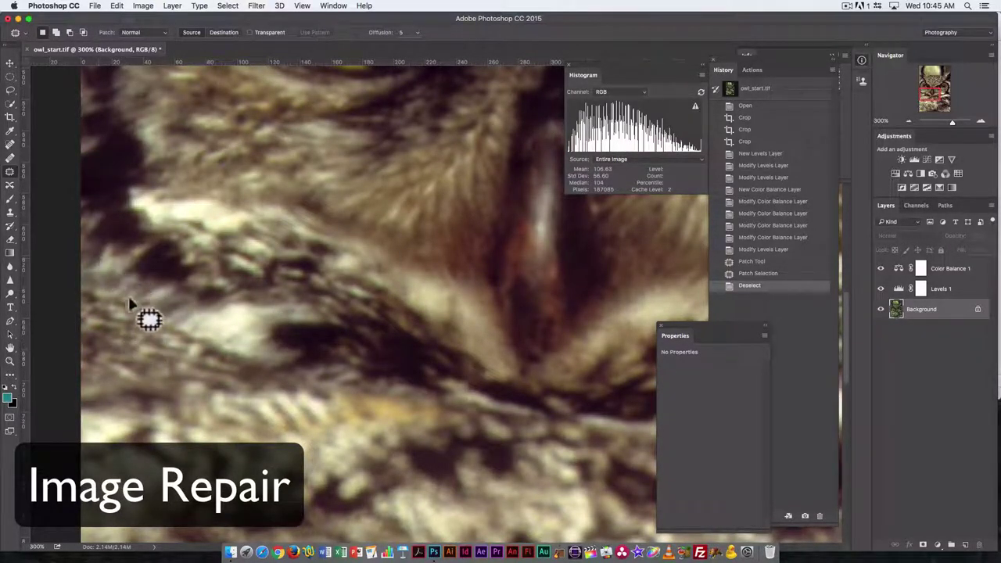
pyautogui.press('super+z')
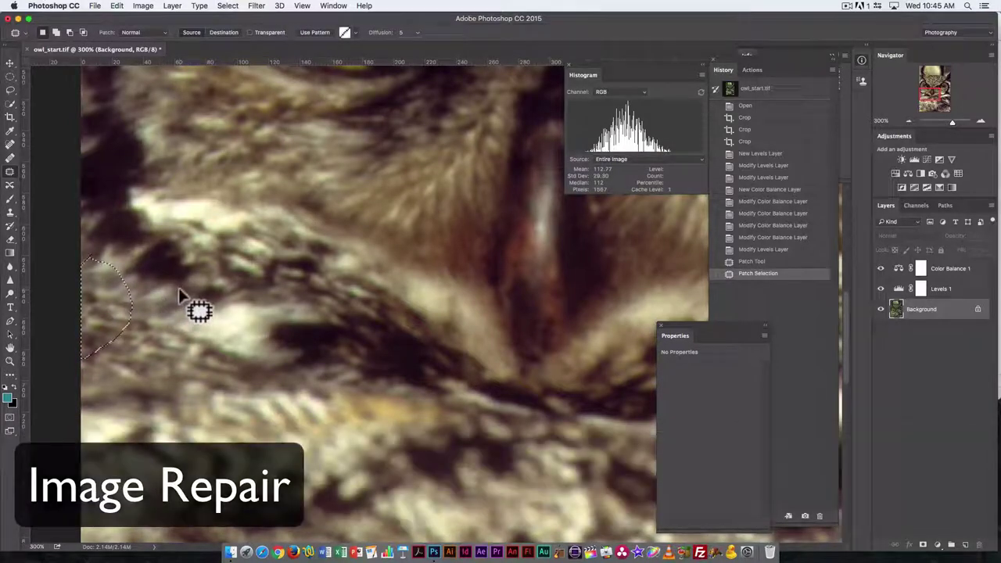
pyautogui.press('alt+super+z')
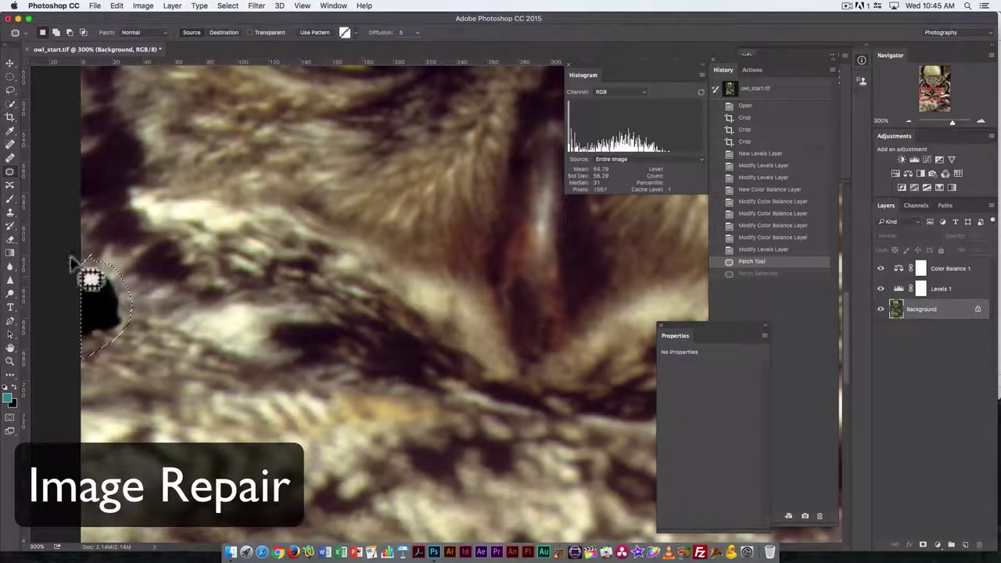
# - Feather the blotch outline by 2 pixels and drag it onto the feathers to its right
pyautogui.click(230, 7)
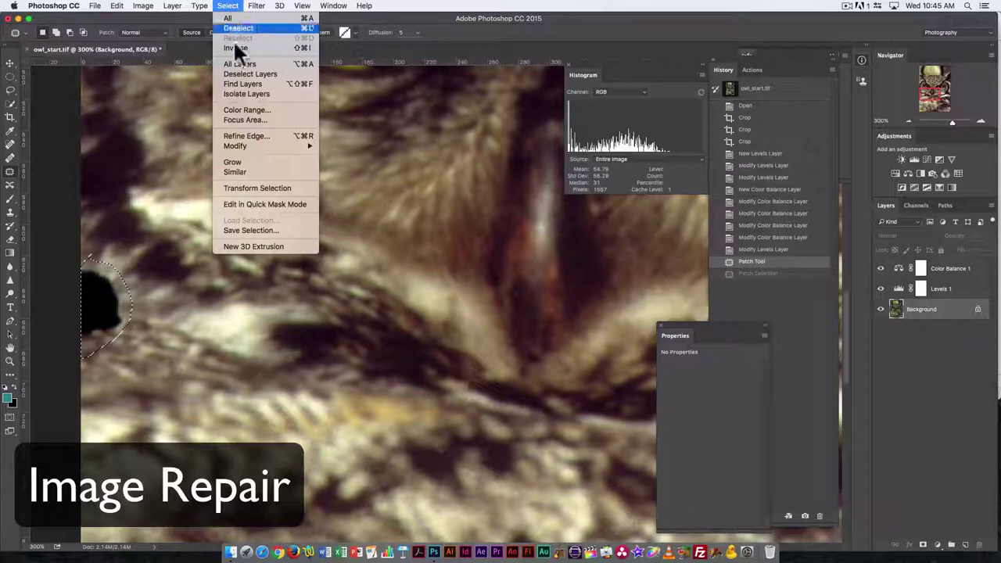
pyautogui.moveTo(244, 145)
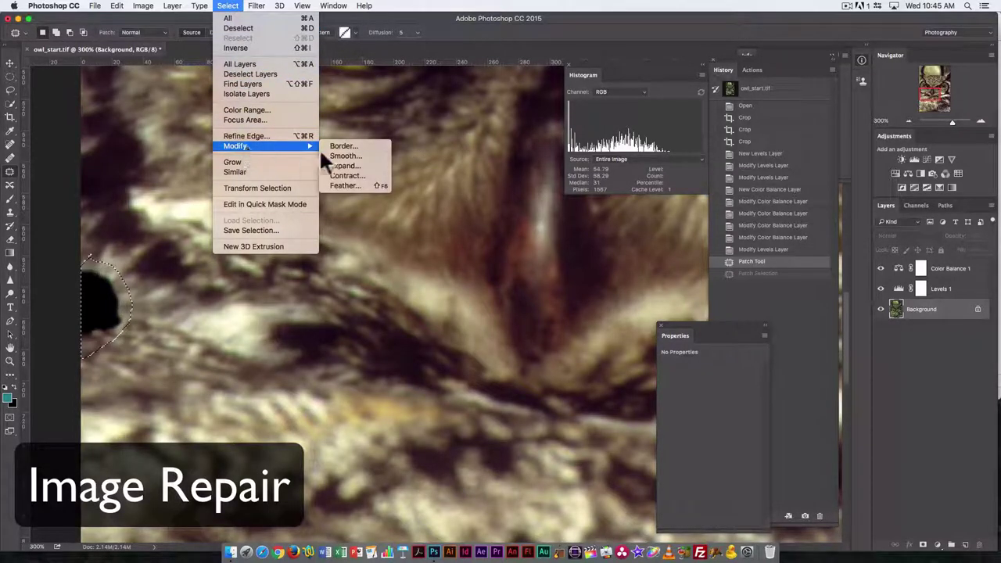
pyautogui.click(356, 186)
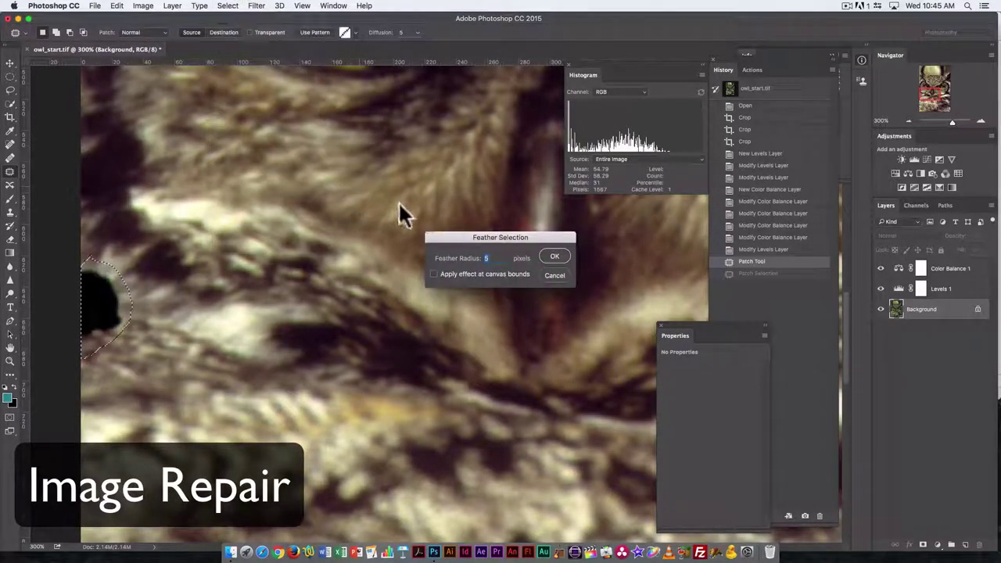
pyautogui.write('2')
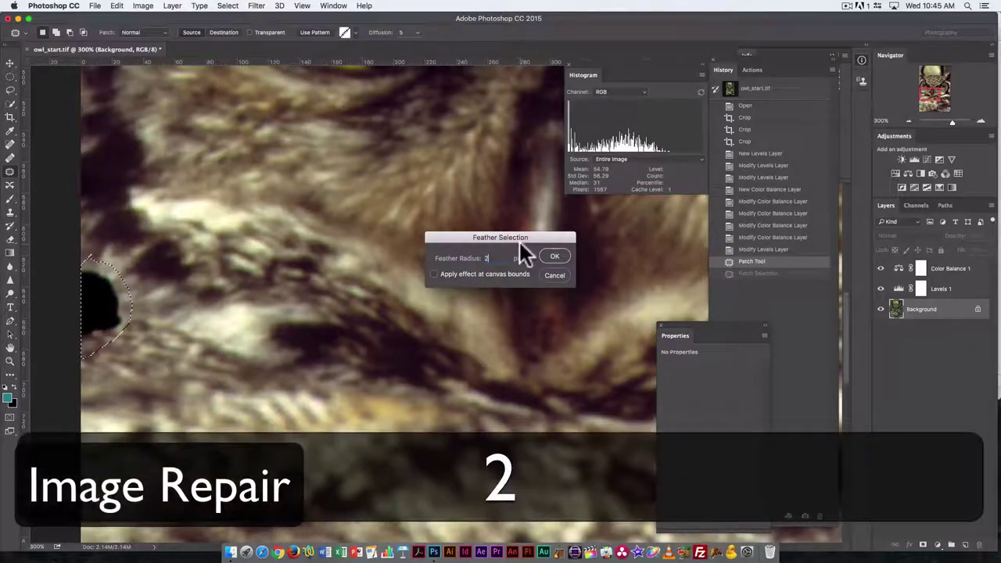
pyautogui.click(556, 258)
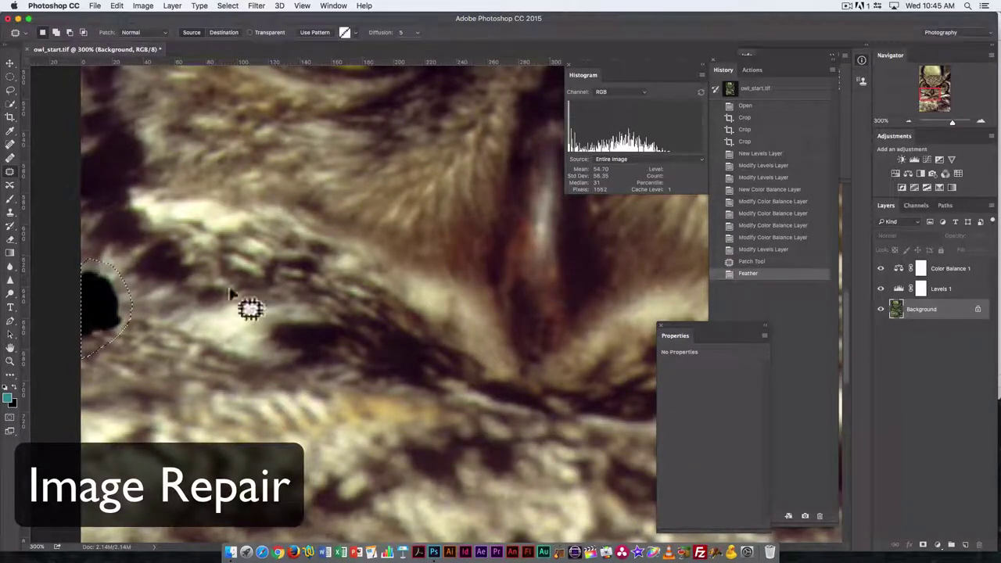
pyautogui.moveTo(113, 293); pyautogui.dragTo(180, 321)
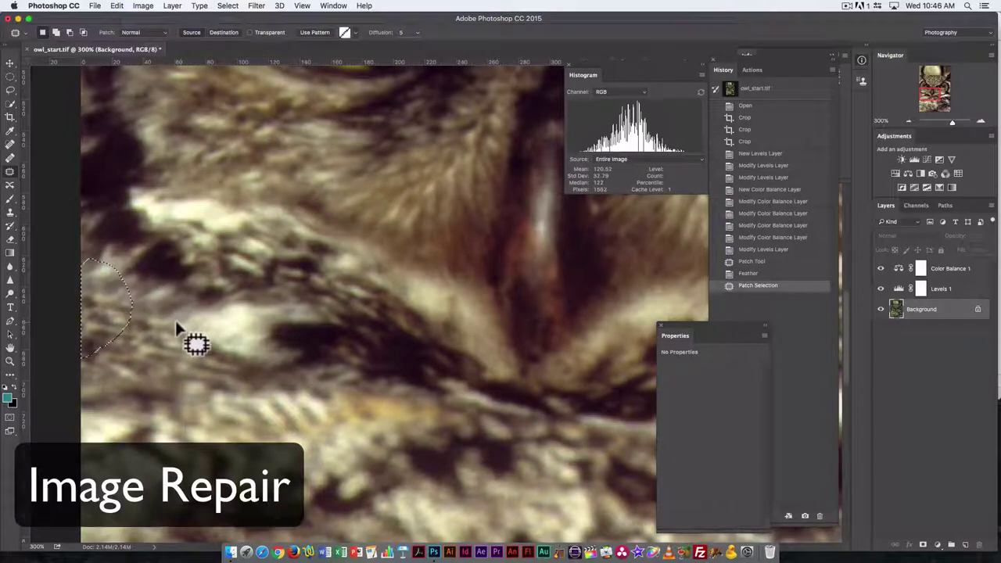
# - Toggle the selection edges with Cmd+H, then deselect the finished patch with Cmd+D
pyautogui.press('super+h')
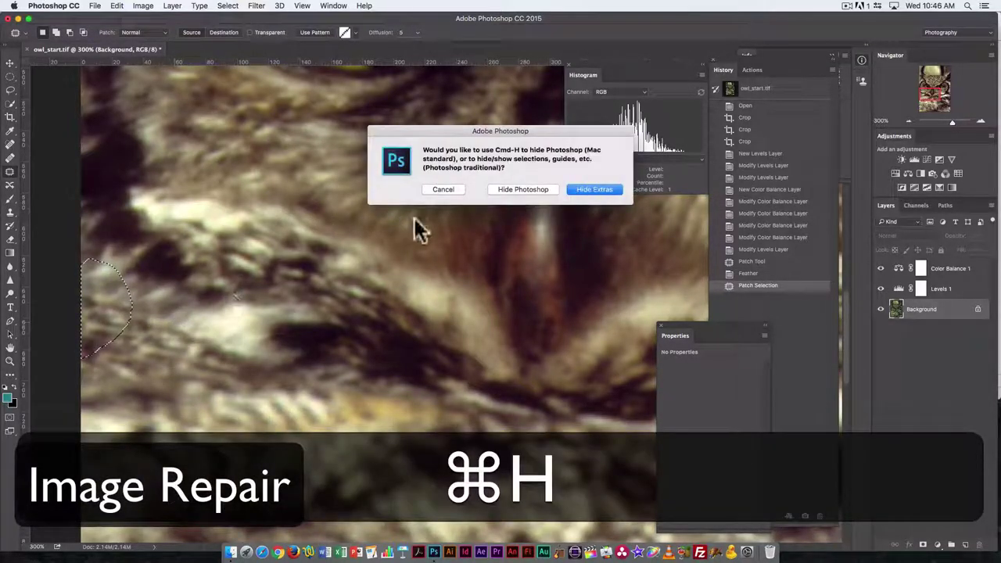
pyautogui.click(593, 196)
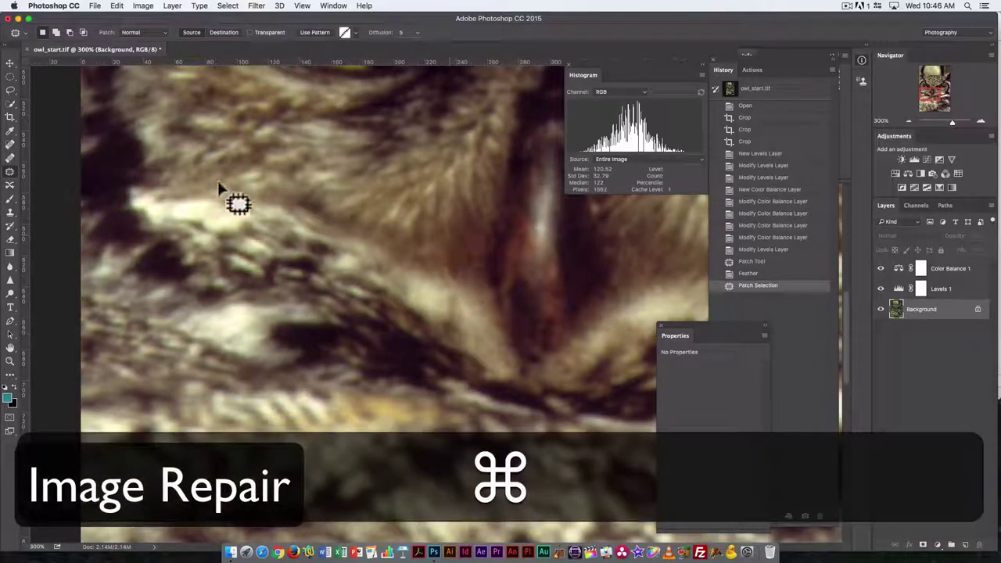
pyautogui.press('super+h')
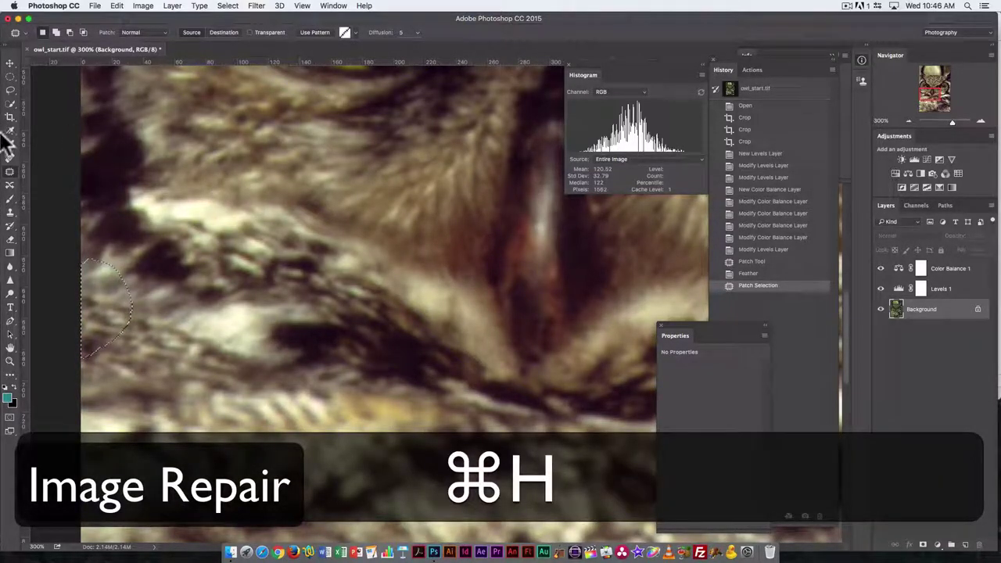
pyautogui.press('super')
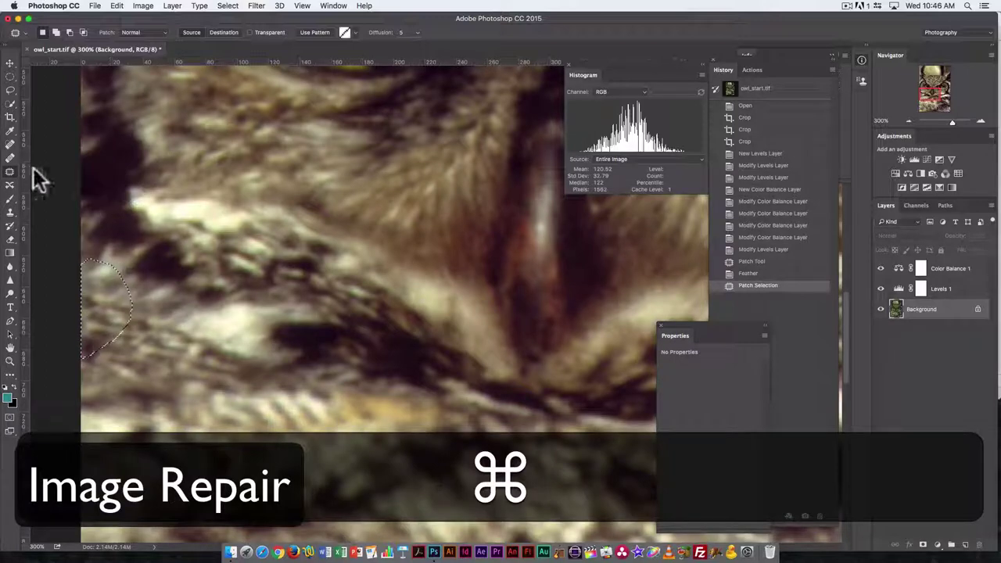
pyautogui.press('super+d')
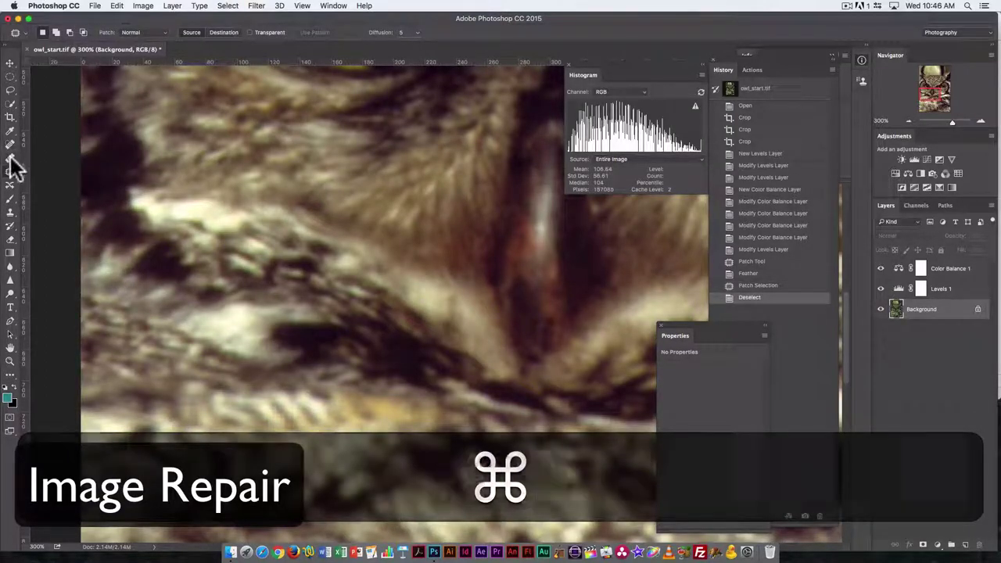
# - Set up the content-aware Spot Healing Brush at a 9 px size, undoing a trial stroke
pyautogui.click(10, 159)
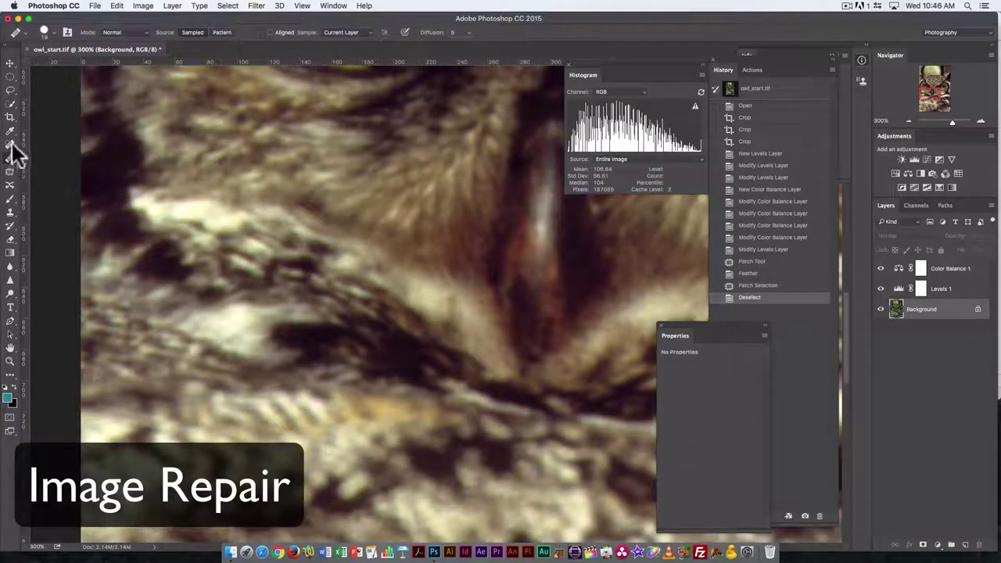
pyautogui.click(12, 144)
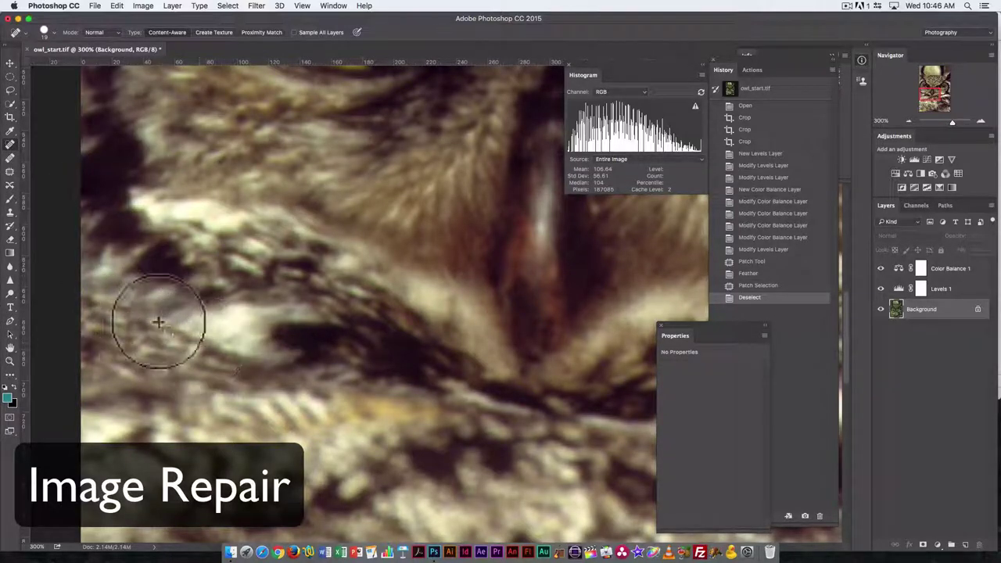
pyautogui.moveTo(128, 290); pyautogui.dragTo(107, 271)
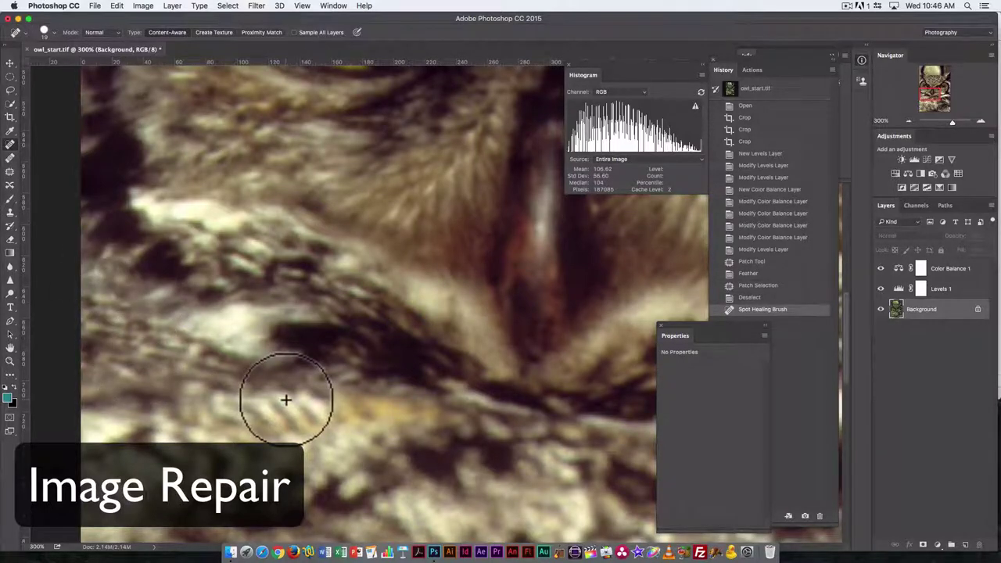
pyautogui.press('super+z')
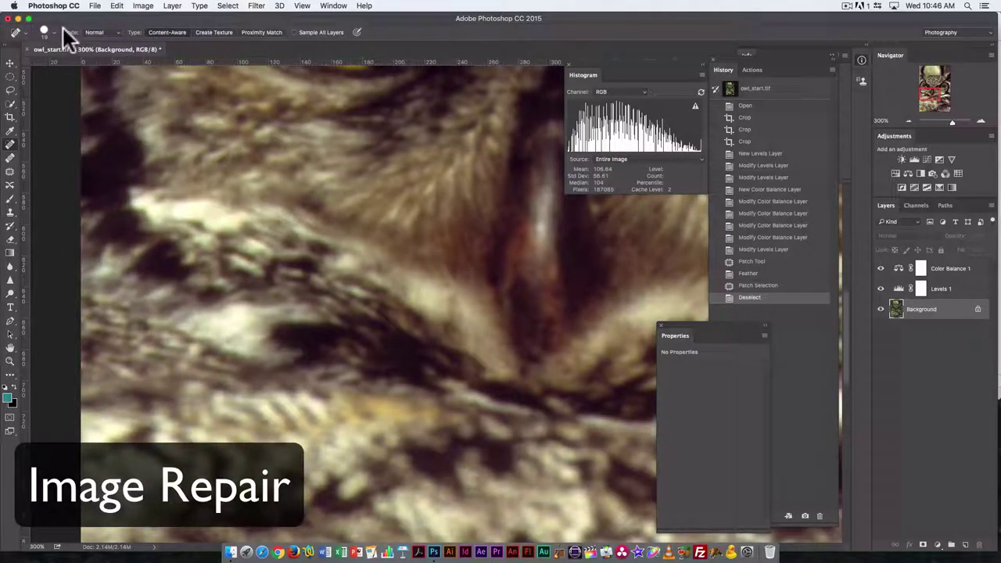
pyautogui.click(46, 27)
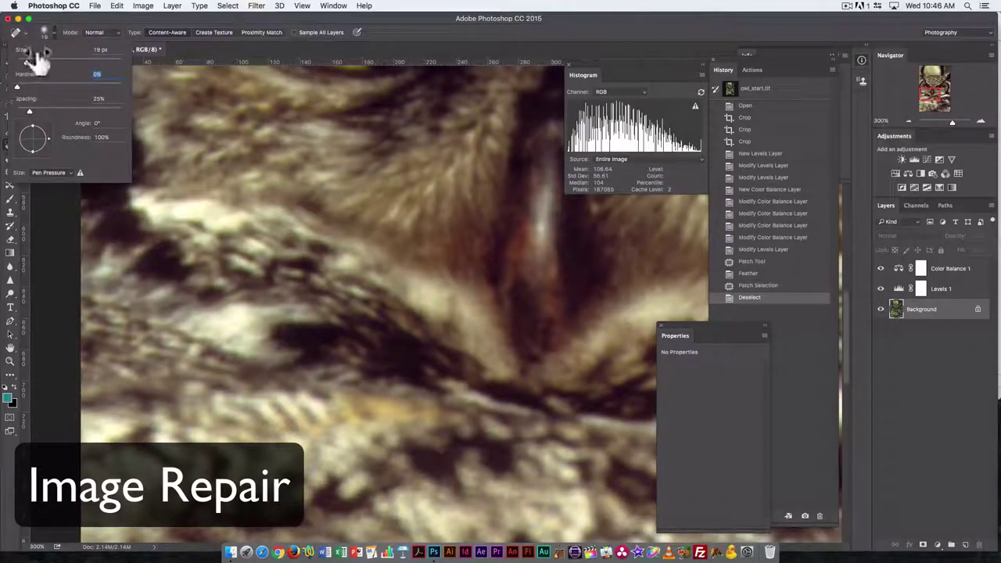
pyautogui.moveTo(25, 59); pyautogui.dragTo(20, 57)
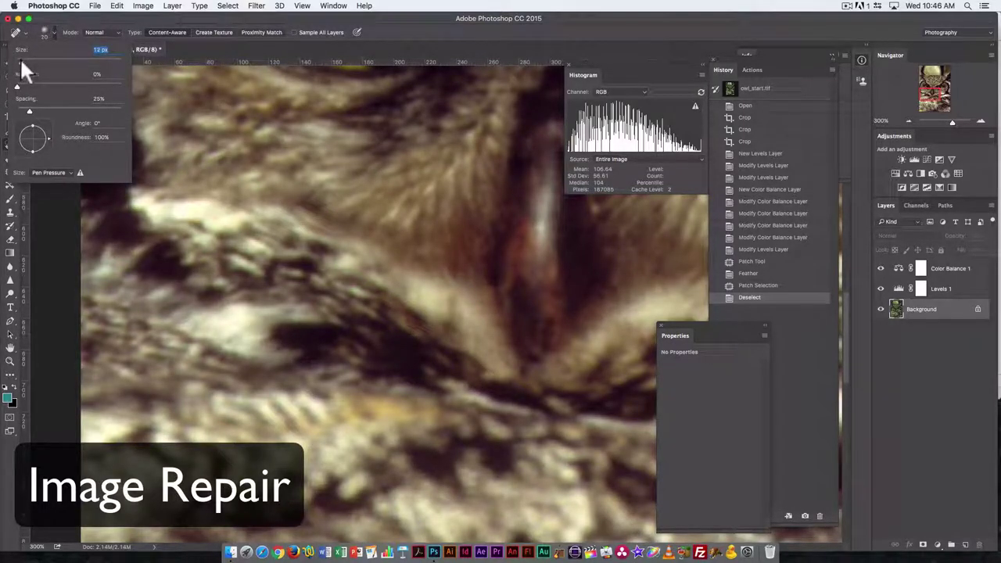
pyautogui.click(115, 273)
# - Heal the four dark marks in the feathers near the left edge, then fit the image on screen
pyautogui.moveTo(129, 309); pyautogui.dragTo(130, 301)
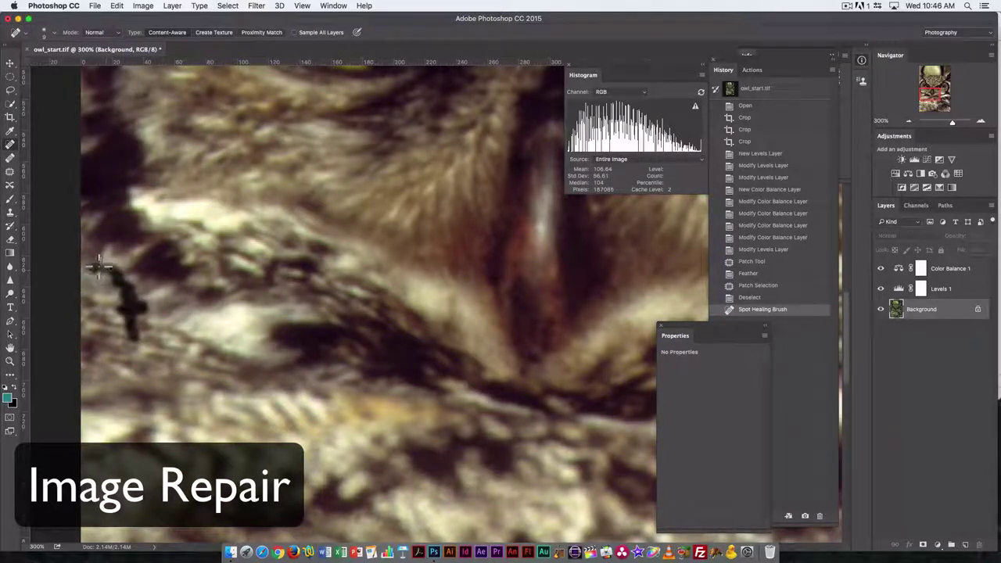
pyautogui.moveTo(99, 266); pyautogui.dragTo(95, 268)
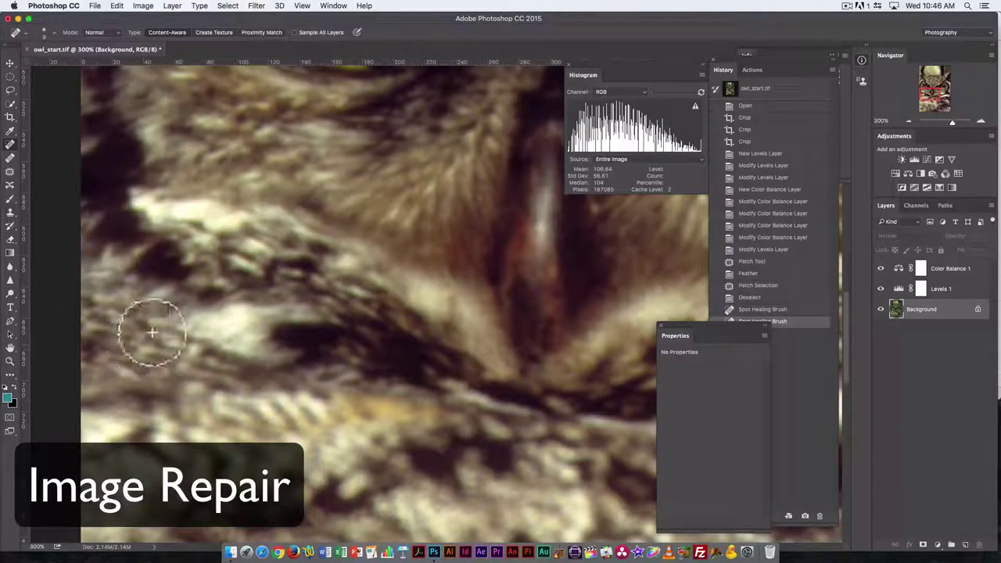
pyautogui.moveTo(125, 319); pyautogui.dragTo(137, 360)
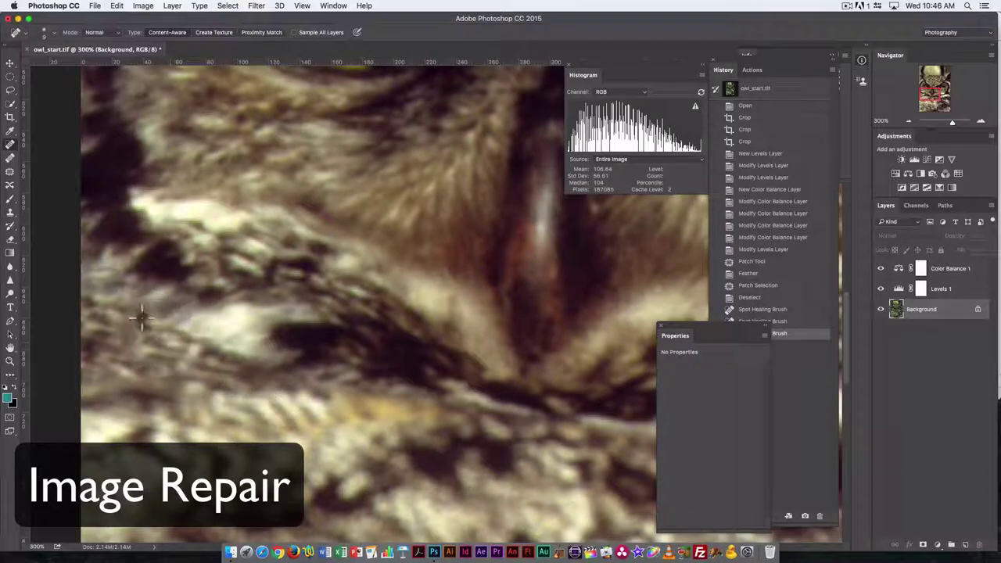
pyautogui.moveTo(142, 357); pyautogui.dragTo(143, 360)
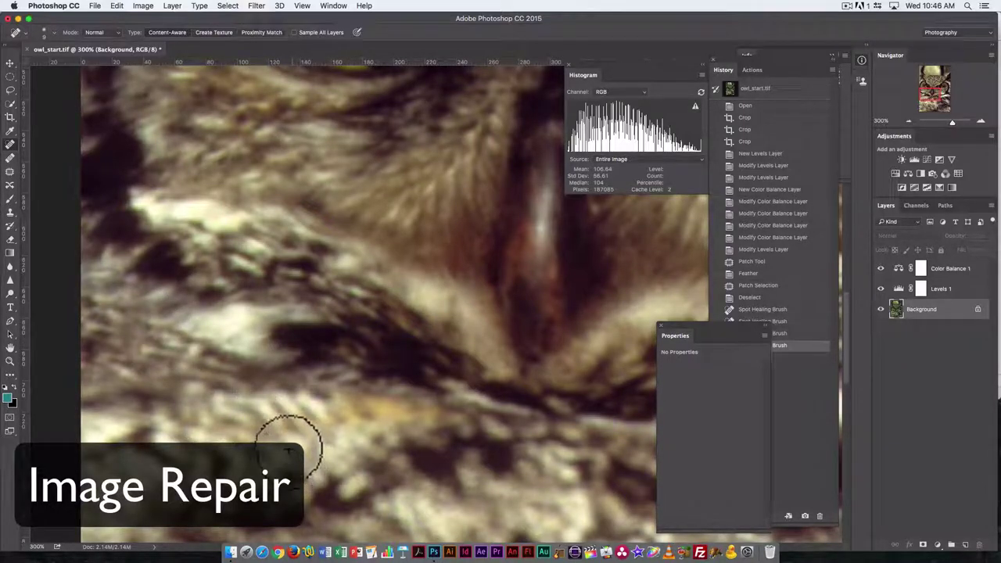
pyautogui.press('super+0')
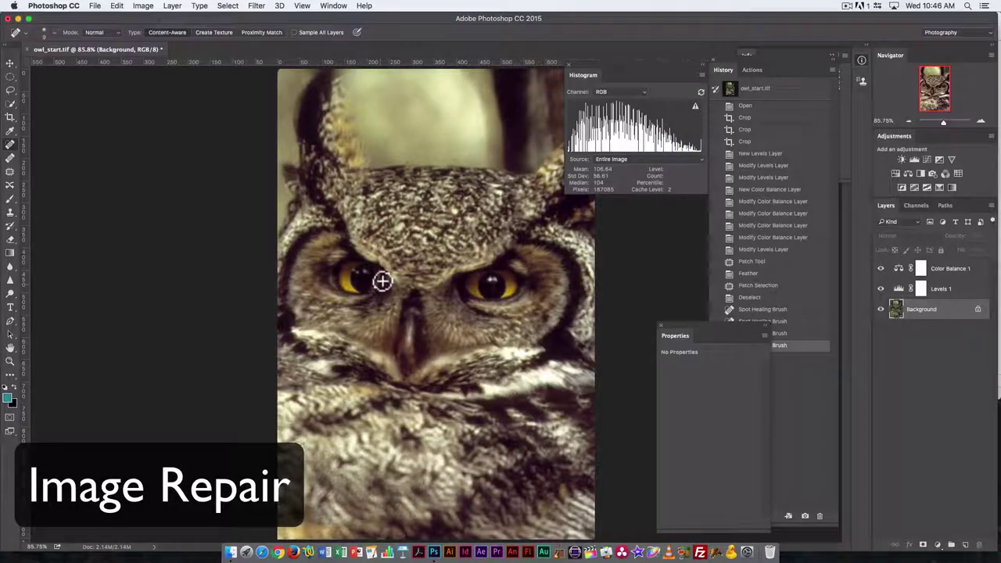
# - Zoom to 100% on the owl's head and heal the spots at the right ear tuft
pyautogui.press('space')
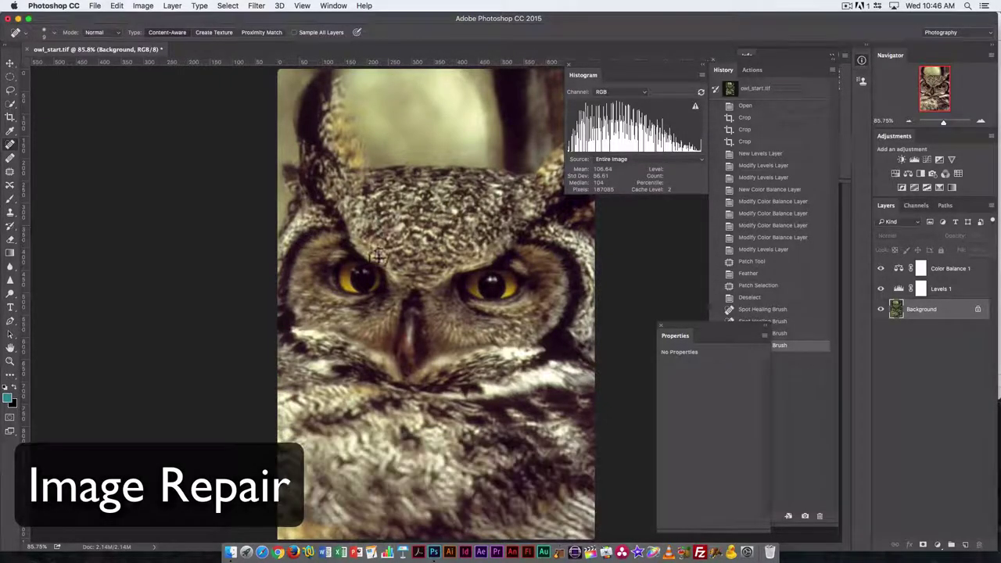
pyautogui.press('super+equal')
pyautogui.press('super+space')
pyautogui.moveTo(412, 256); pyautogui.dragTo(190, 302)
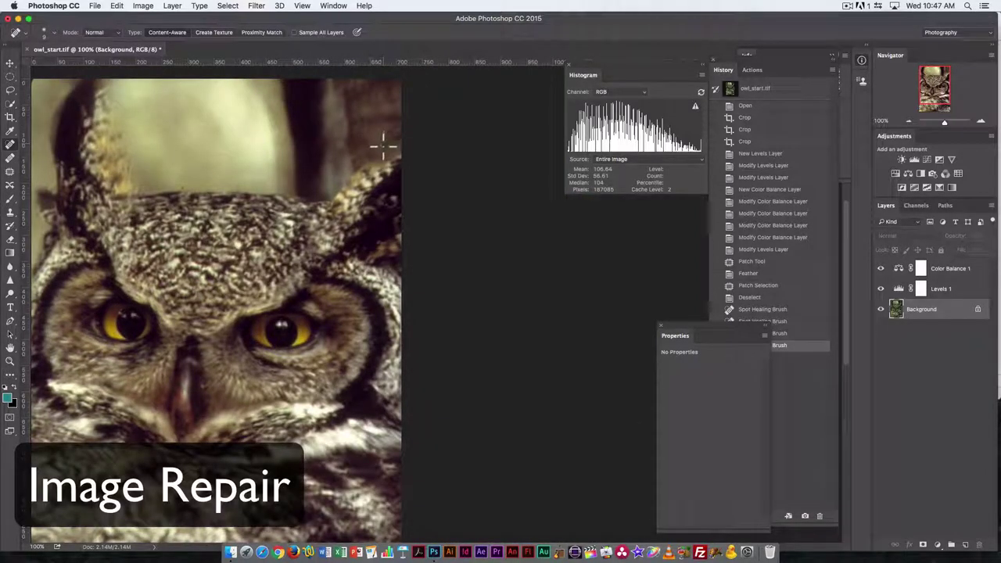
pyautogui.click(389, 161)
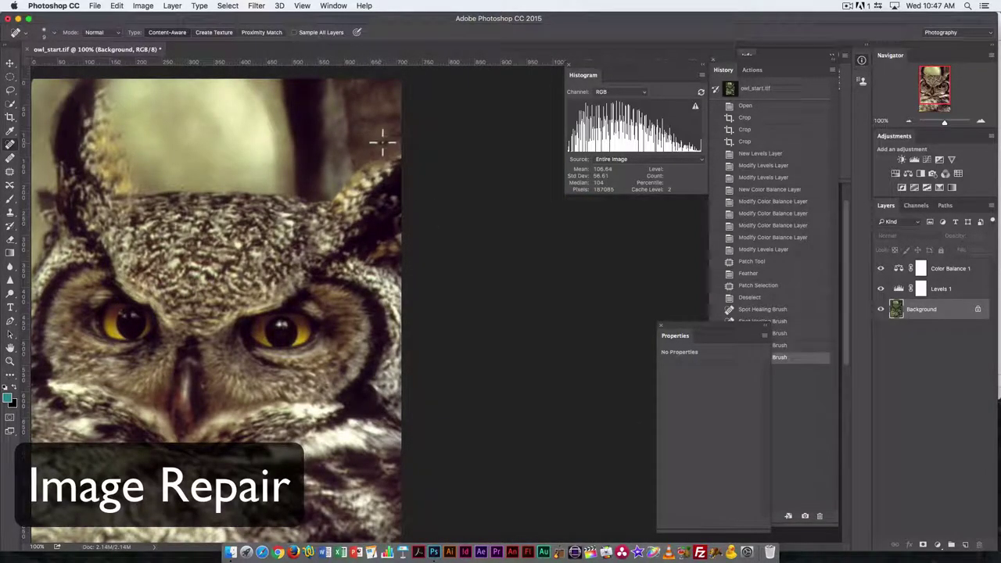
pyautogui.click(382, 142)
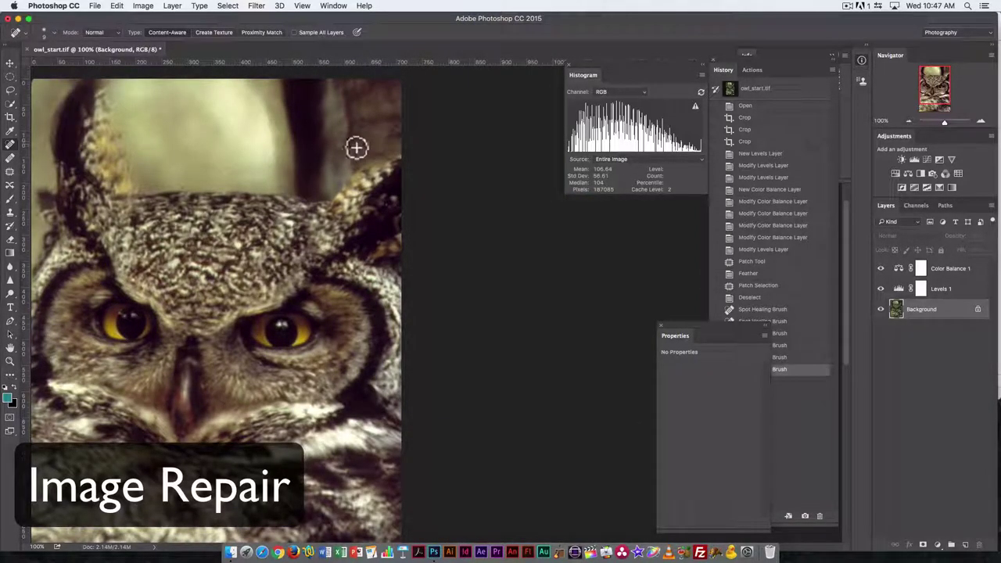
# - Heal the specks on the forehead and the background above it, then enlarge the brush slightly
pyautogui.click(180, 184)
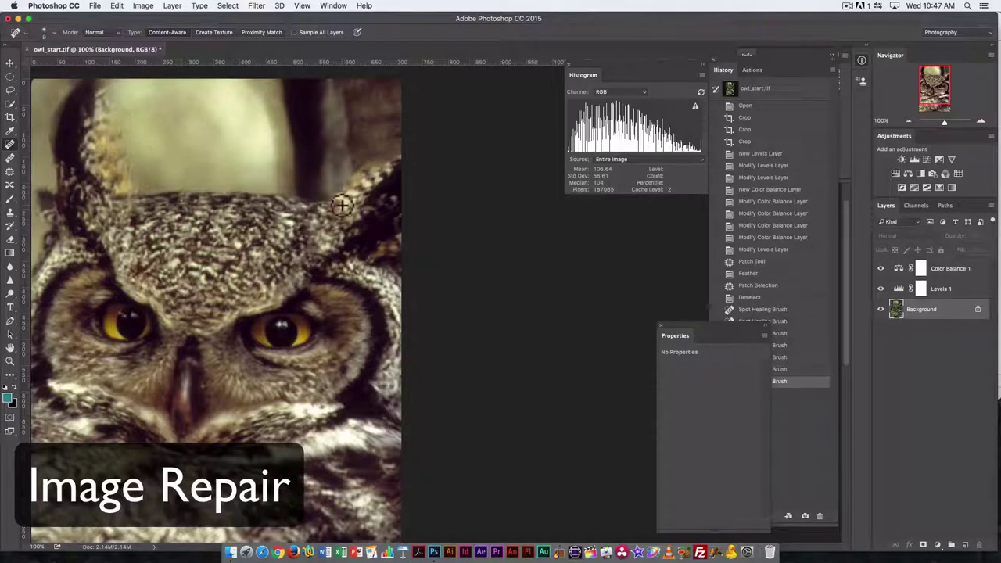
pyautogui.click(181, 185)
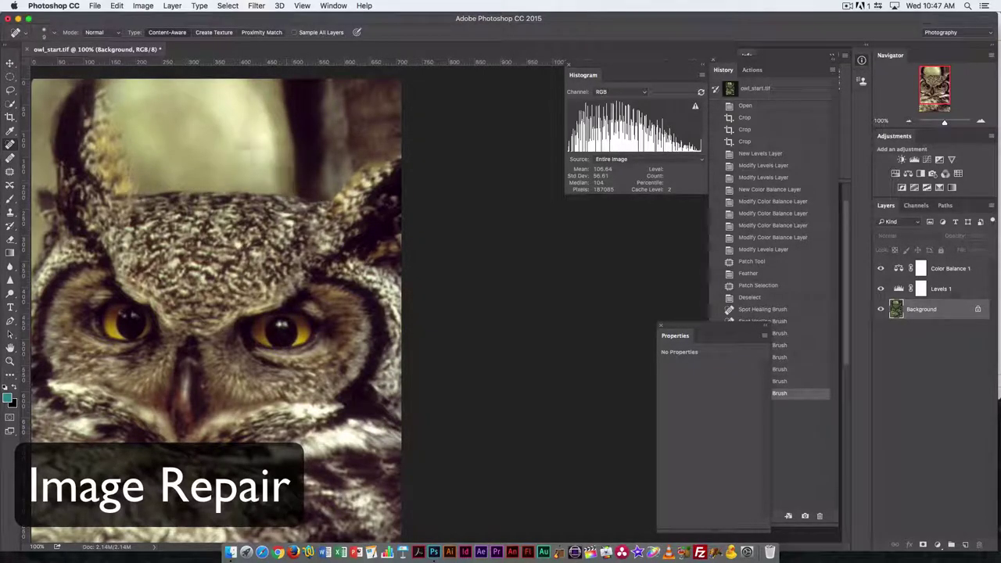
pyautogui.click(204, 121)
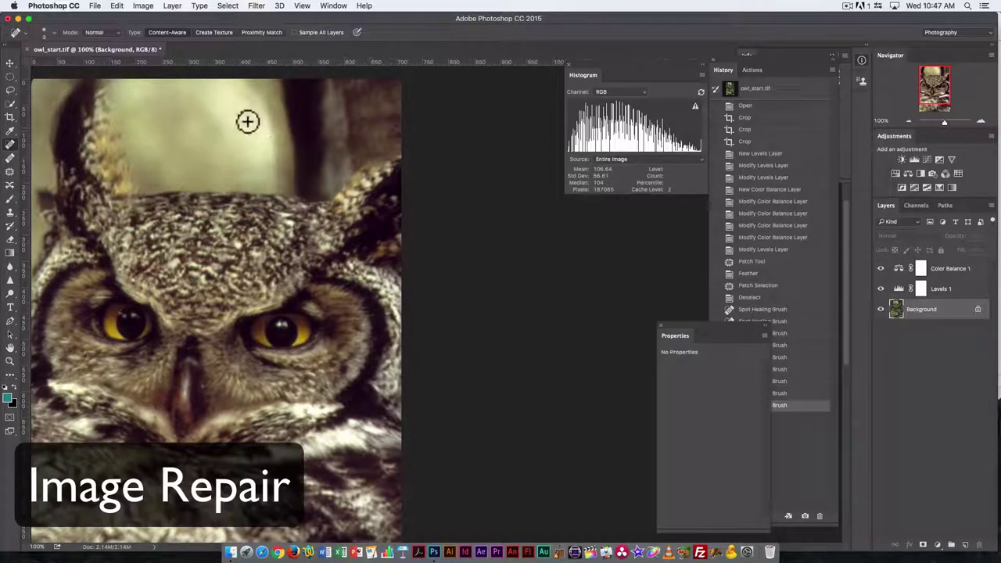
pyautogui.click(205, 123)
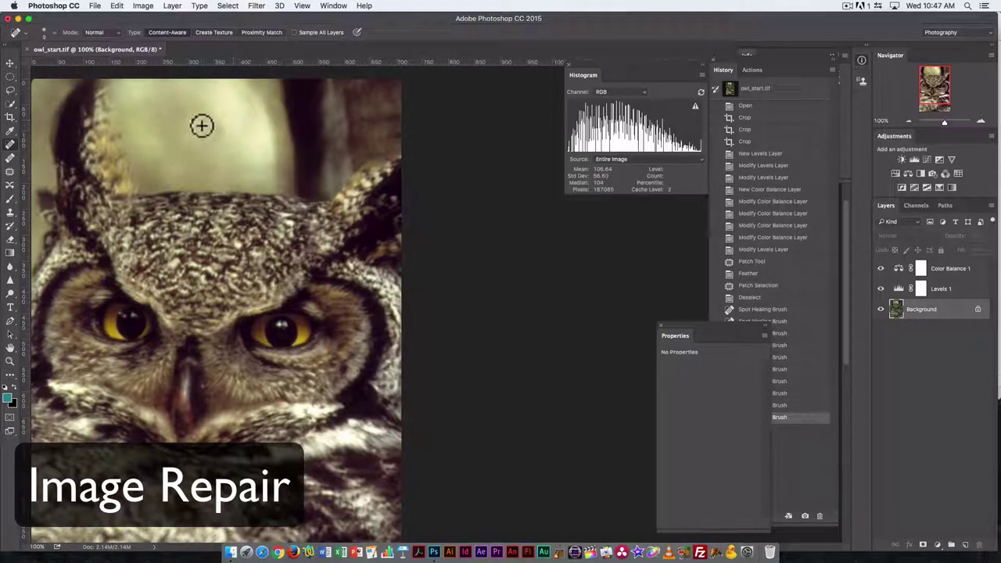
pyautogui.click(202, 120)
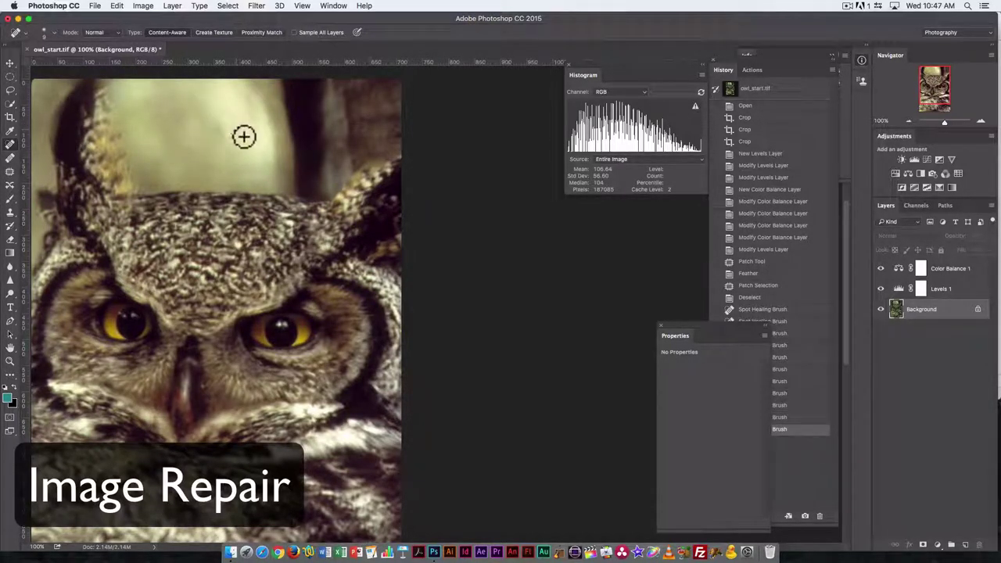
pyautogui.press(']')
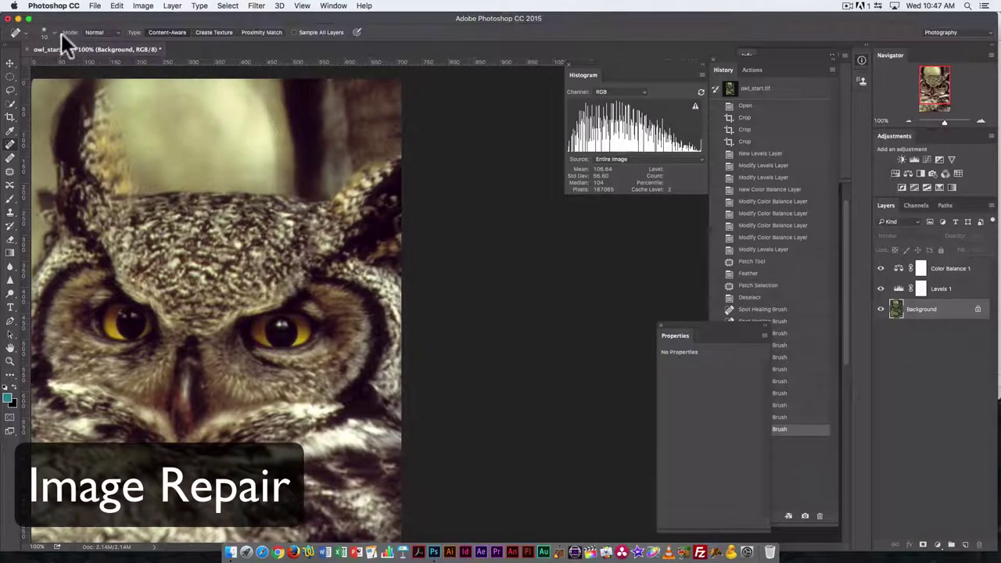
# - Adjust the Spot Healing brush size, ending with a tiny brush
pyautogui.click(47, 31)
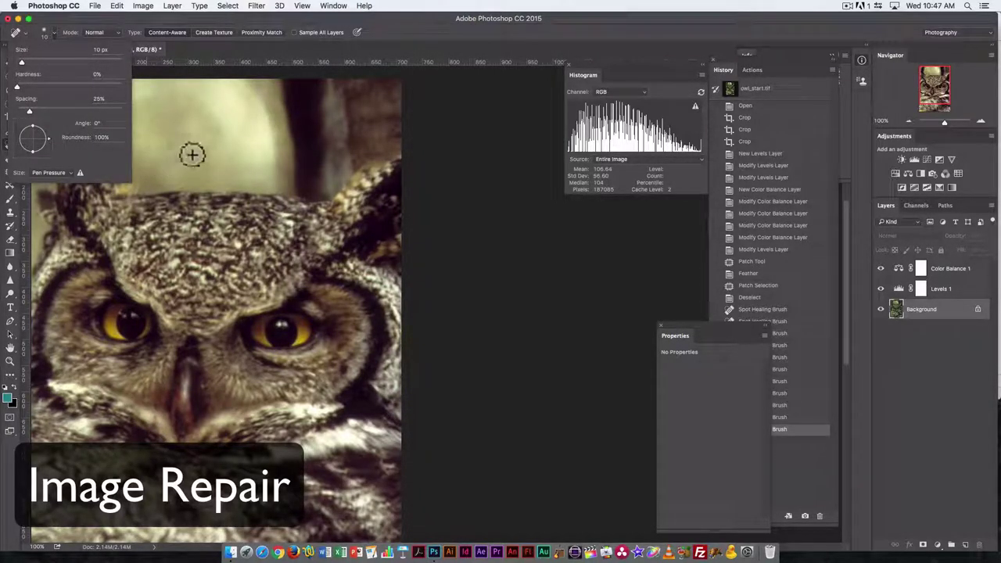
pyautogui.click(395, 215)
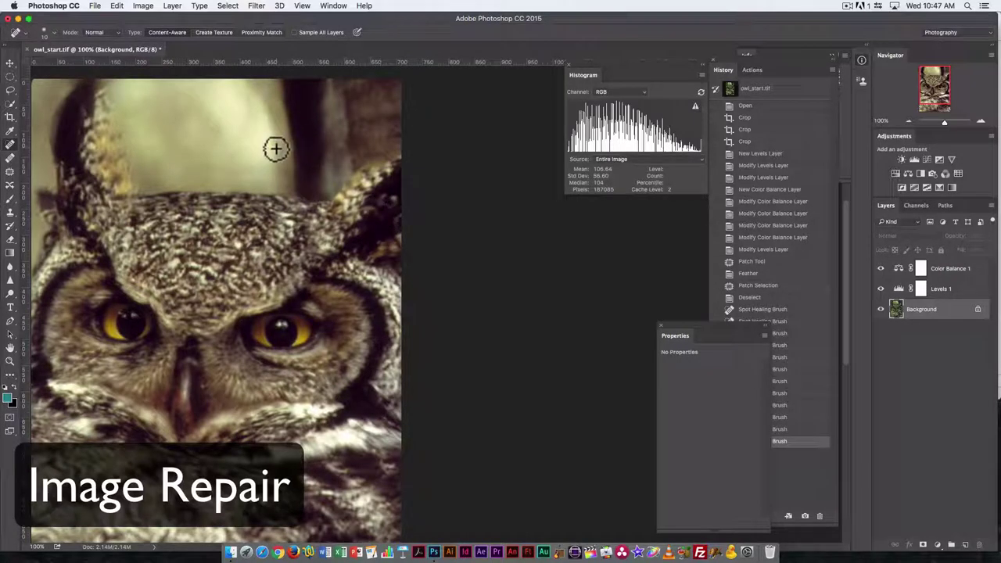
pyautogui.press(']')
pyautogui.press(']')
pyautogui.press(']')
pyautogui.press(']')
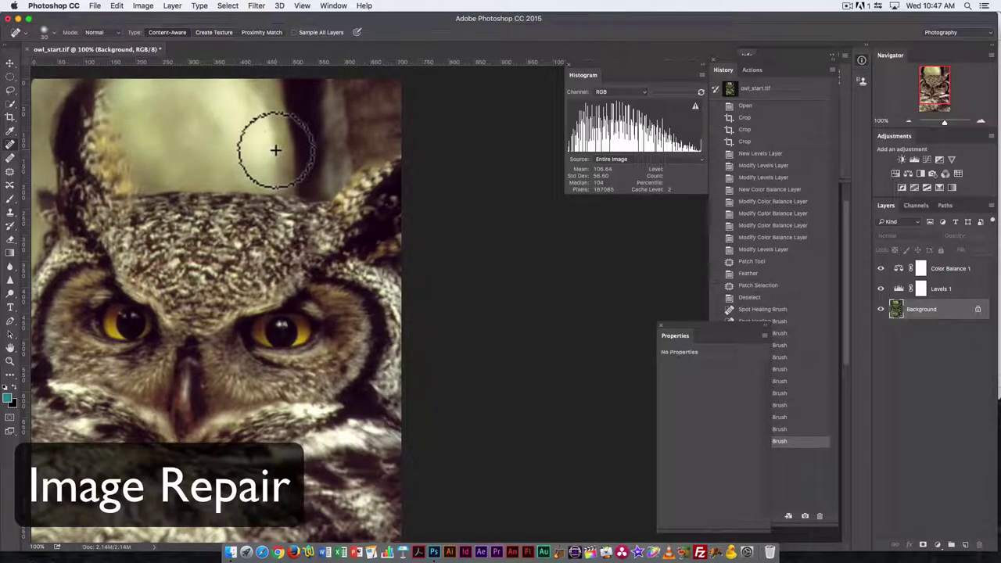
pyautogui.press(']')
pyautogui.press(']')
pyautogui.press('[')
pyautogui.press('[')
pyautogui.press('[')
pyautogui.press('[')
pyautogui.press('[')
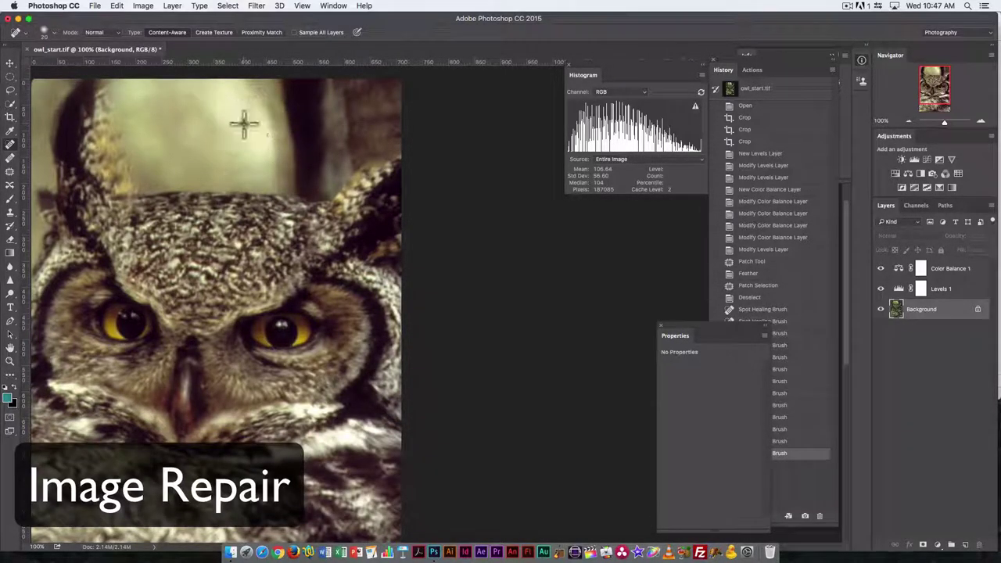
# - Heal the spots in the pale background above the head and along the ear's edge
pyautogui.click(247, 127)
pyautogui.click(257, 138)
pyautogui.click(263, 146)
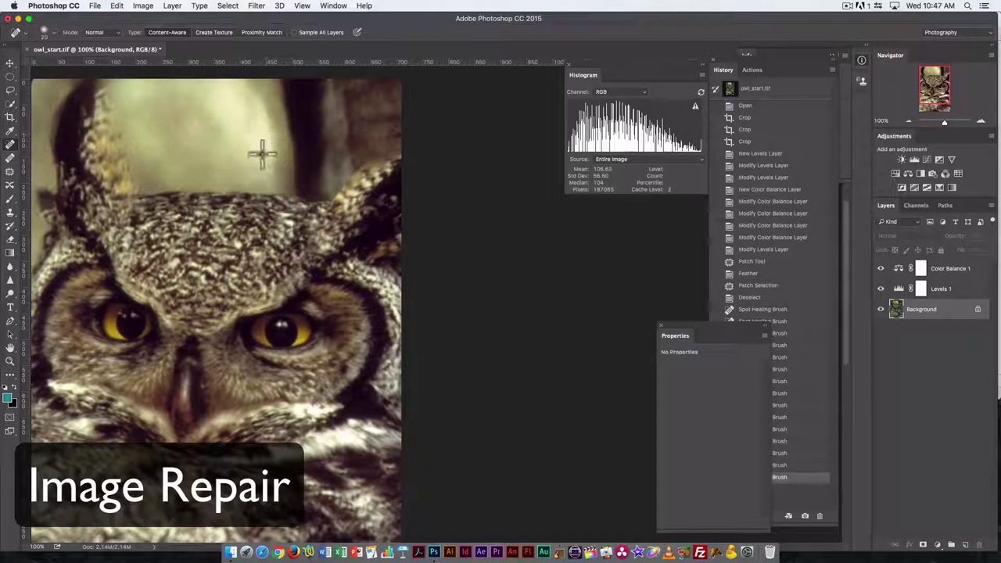
pyautogui.click(179, 106)
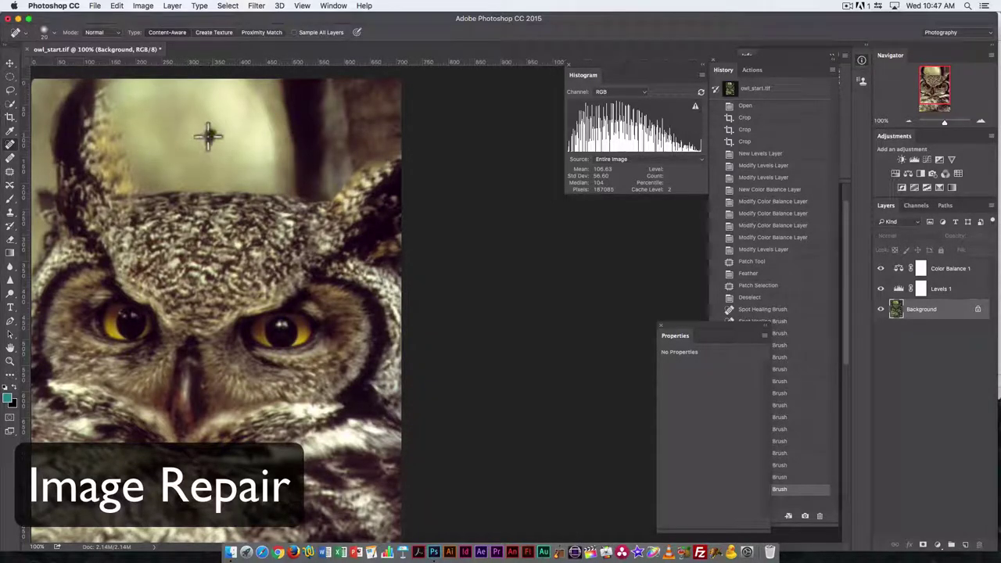
pyautogui.click(170, 126)
pyautogui.click(393, 206)
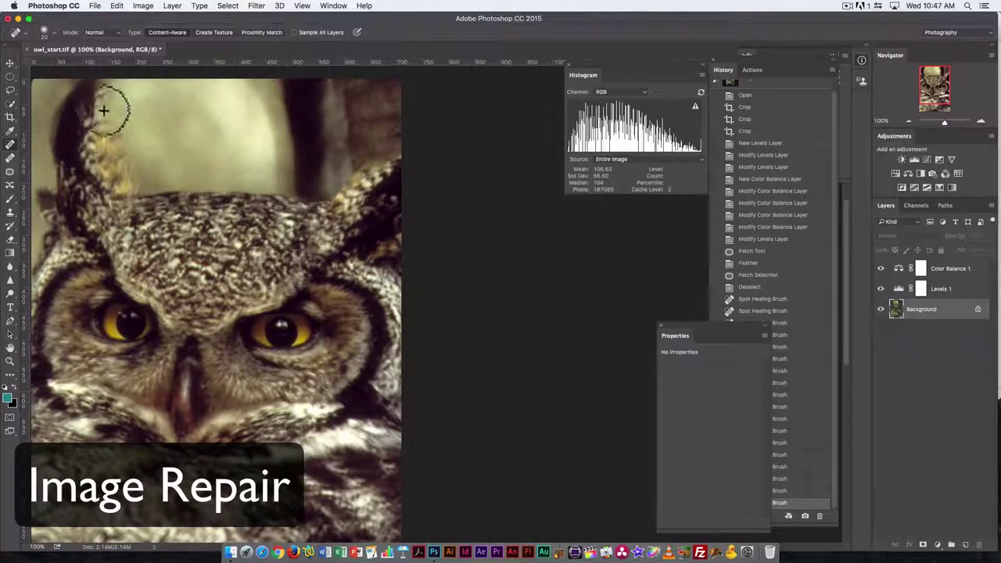
pyautogui.click(183, 134)
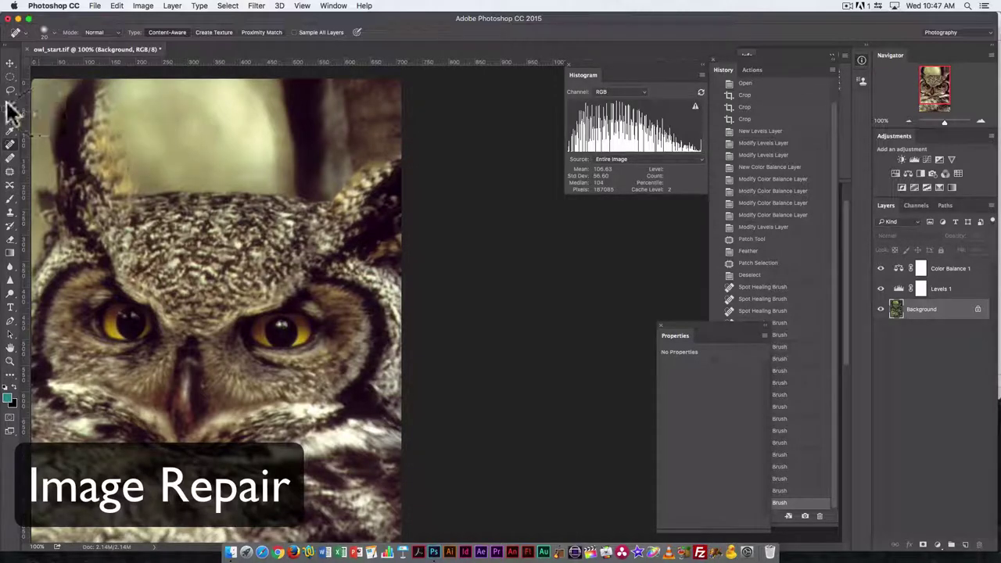
pyautogui.click(10, 172)
# - Outline a spot above the owl's head with the Patch tool, hide its edges, then deselect
pyautogui.moveTo(170, 125)
pyautogui.mouseDown()
pyautogui.moveTo(180, 154)
pyautogui.moveTo(202, 144)
pyautogui.moveTo(196, 125)
pyautogui.moveTo(166, 123)
pyautogui.moveTo(159, 134)
pyautogui.moveTo(233, 177)
pyautogui.mouseUp()
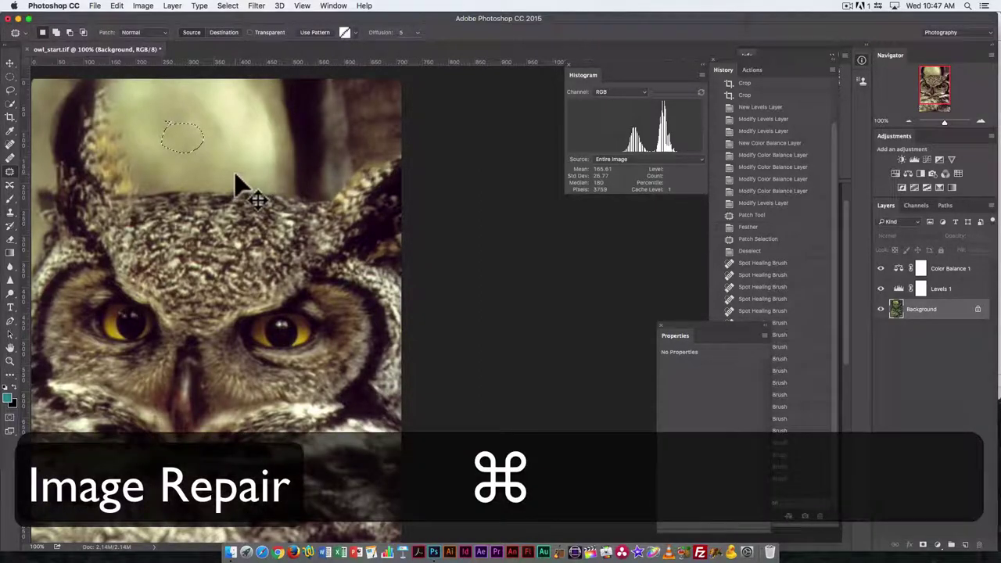
pyautogui.press('super+h')
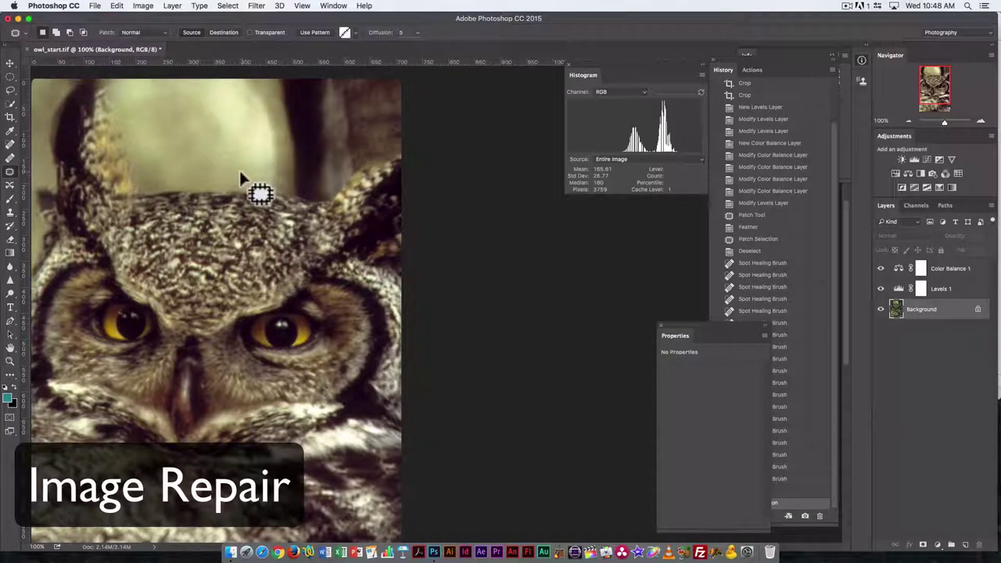
pyautogui.press('super')
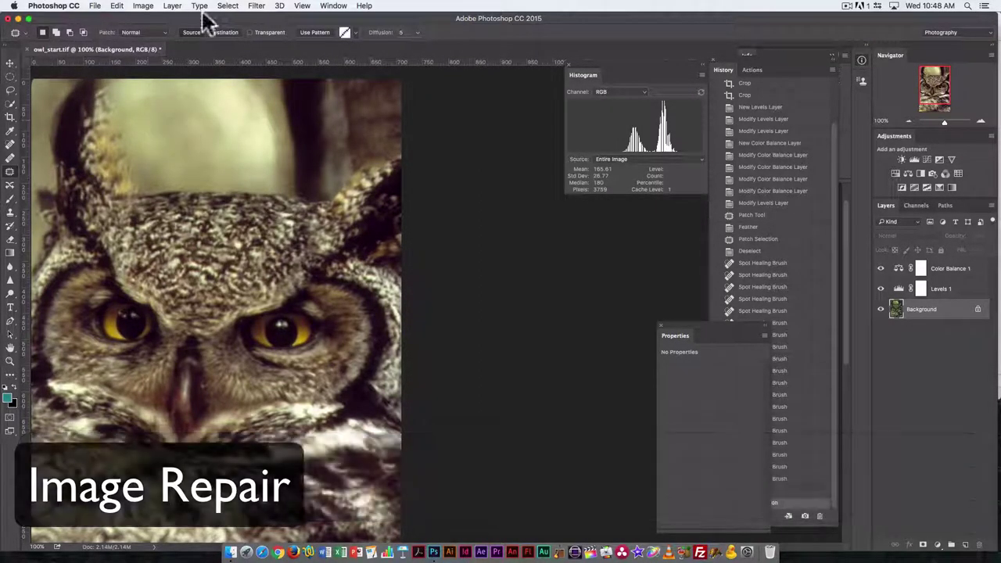
pyautogui.click(228, 6)
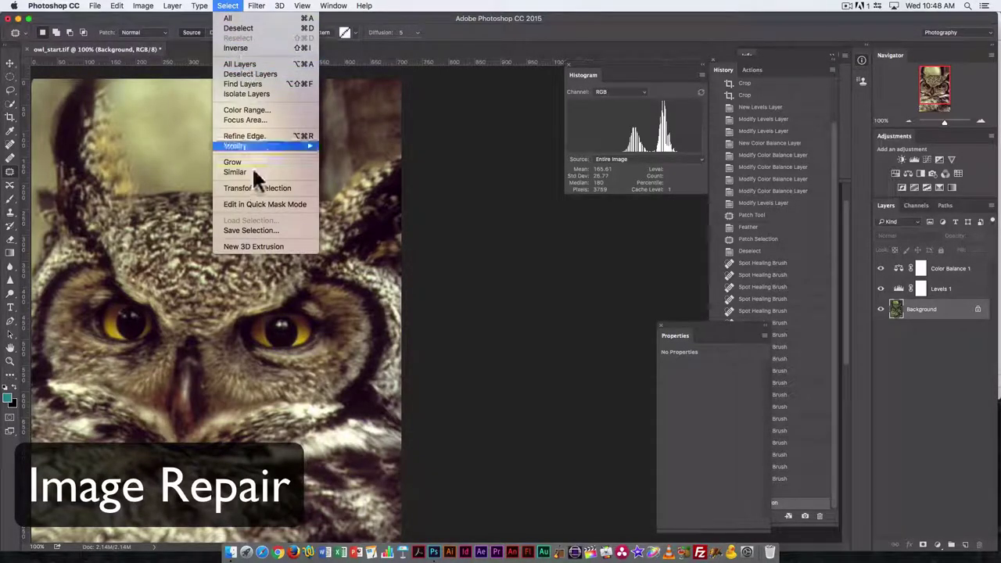
pyautogui.moveTo(249, 146)
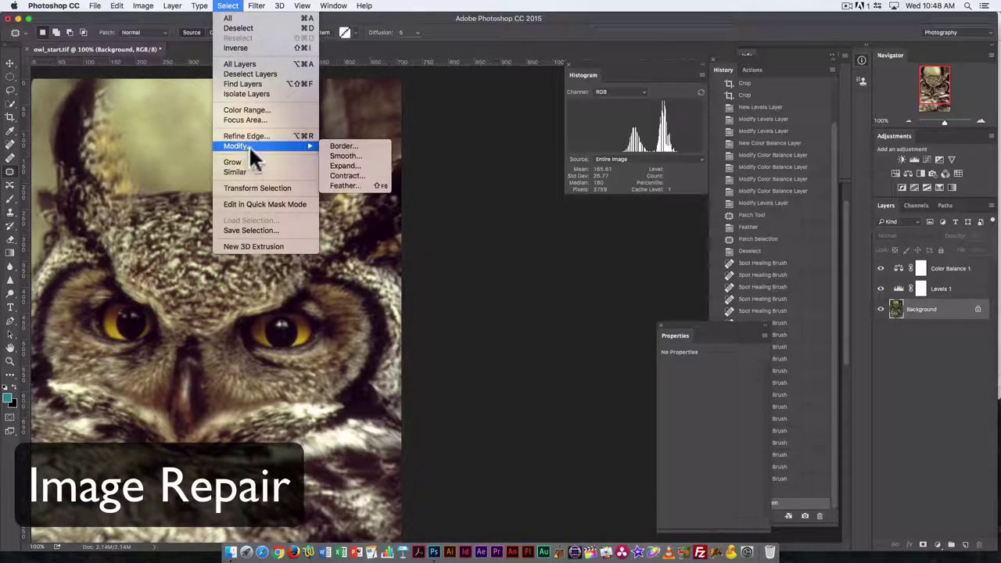
pyautogui.click(160, 105)
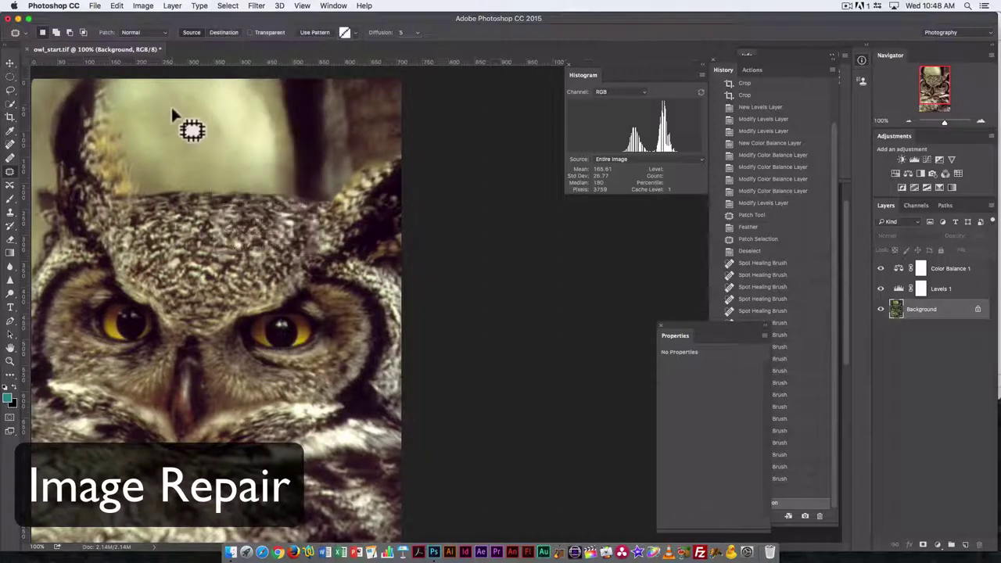
pyautogui.press('super+d')
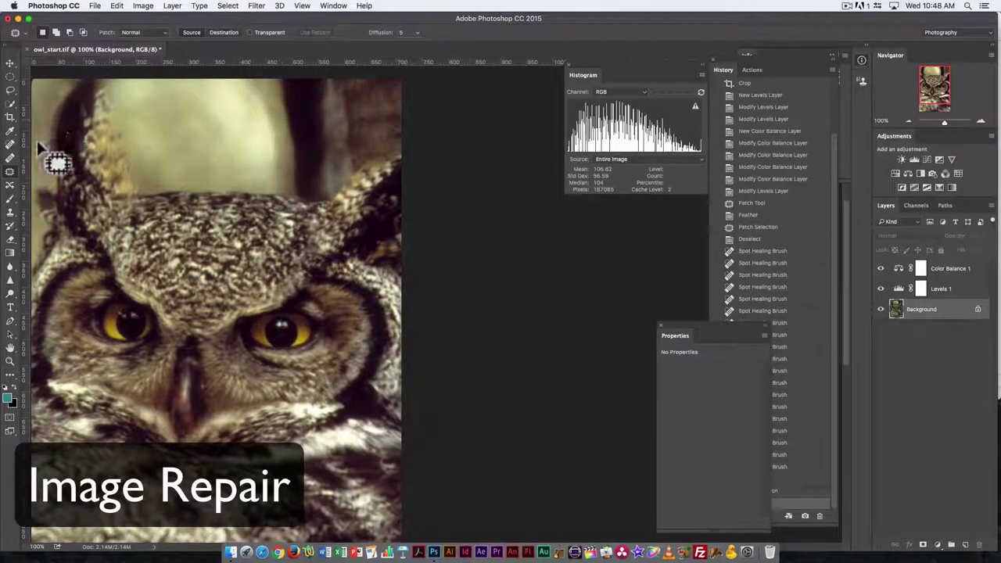
# - Switch to the Healing Brush, sample a clean area and heal the background above the owl's head
pyautogui.click(10, 147)
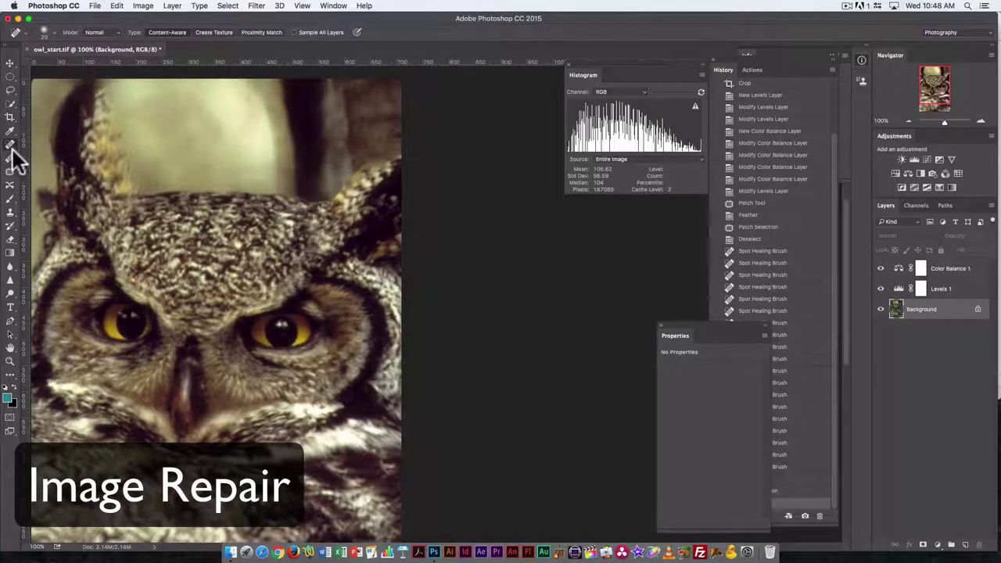
pyautogui.hotkey('shift', 'j')
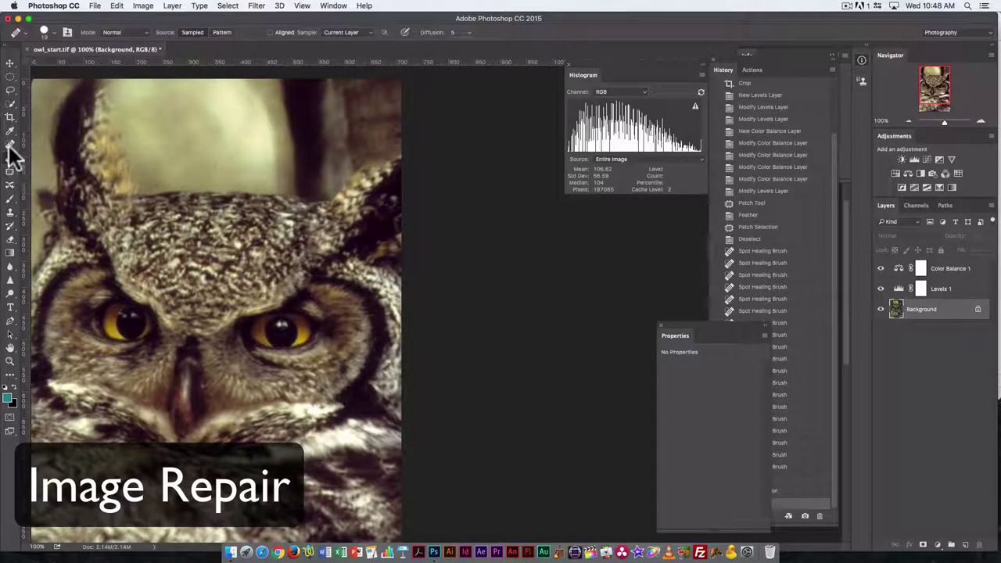
pyautogui.hotkey('shift', 'j')
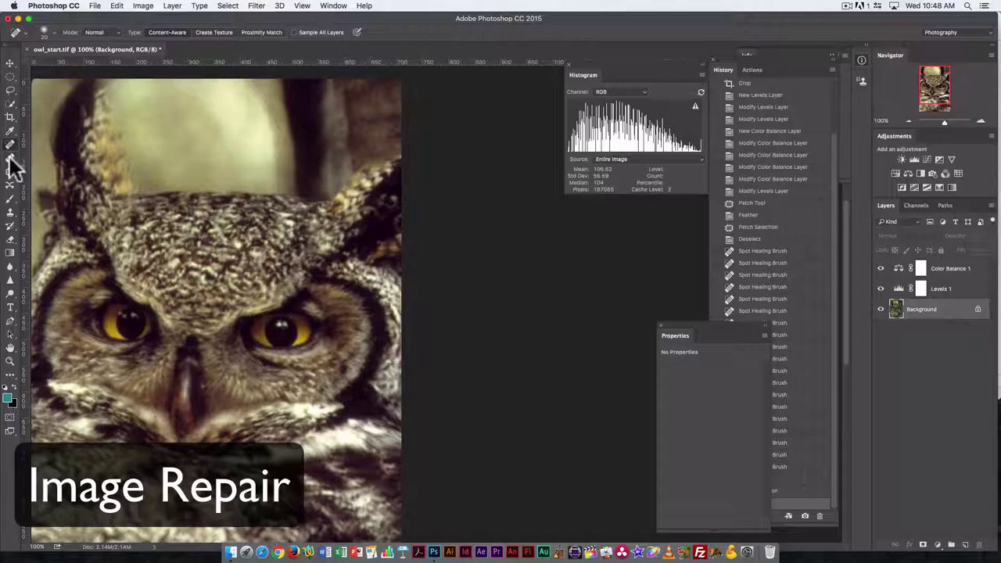
pyautogui.hotkey('shift', 'j')
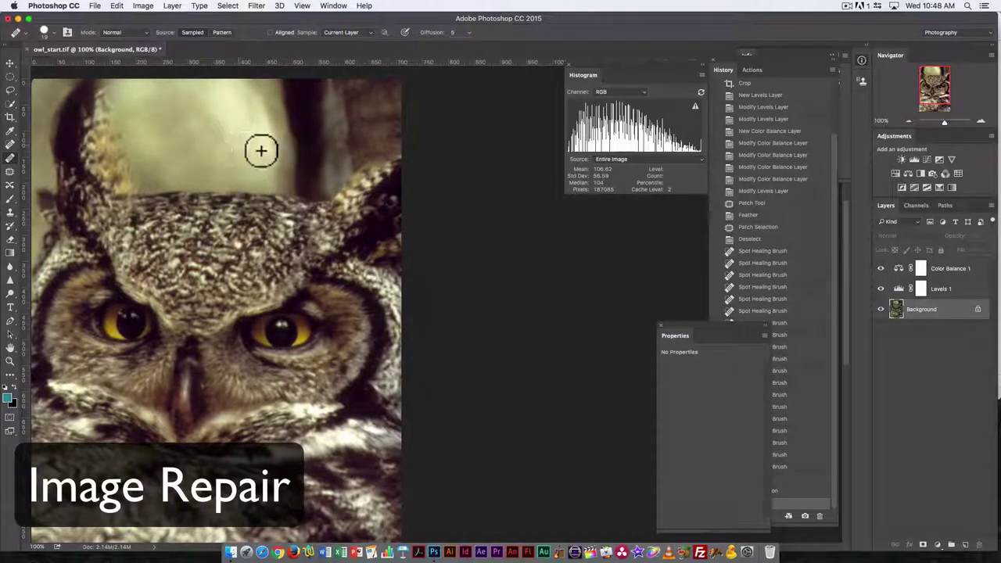
pyautogui.press('alt')
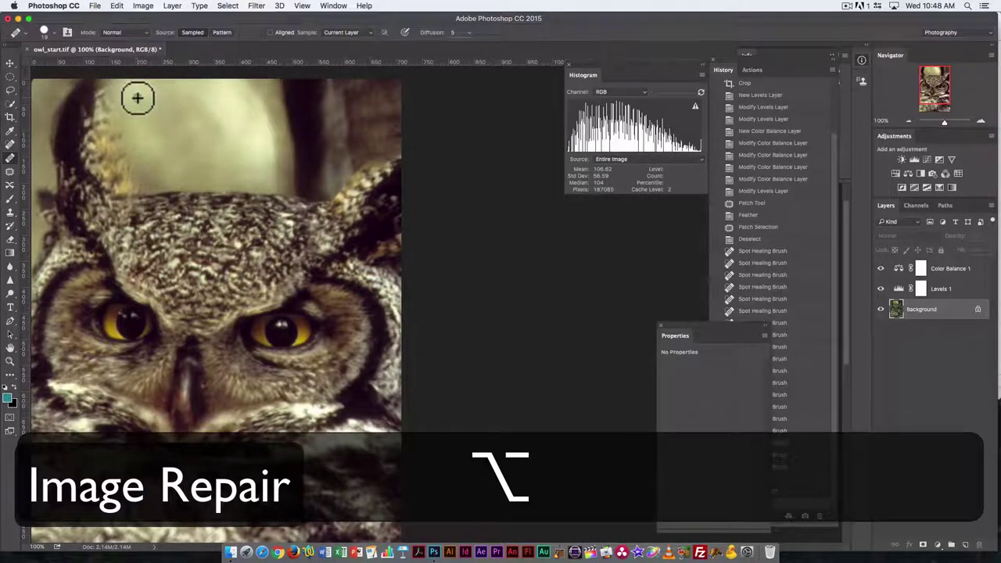
pyautogui.click(219, 165)
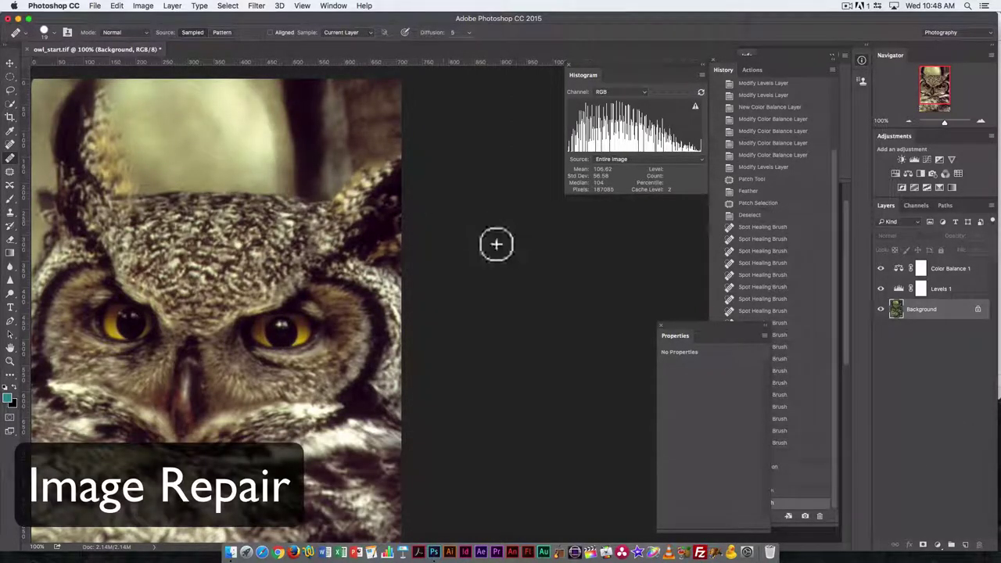
pyautogui.click(205, 109)
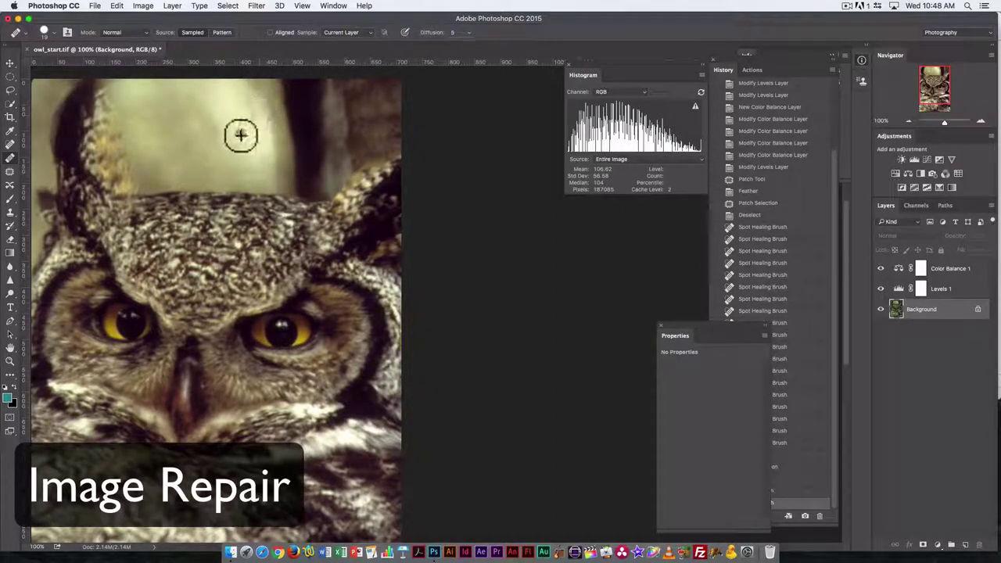
# - Resample a clean source, heal the background near the top edge and fine-tune the brush size
pyautogui.press('alt')
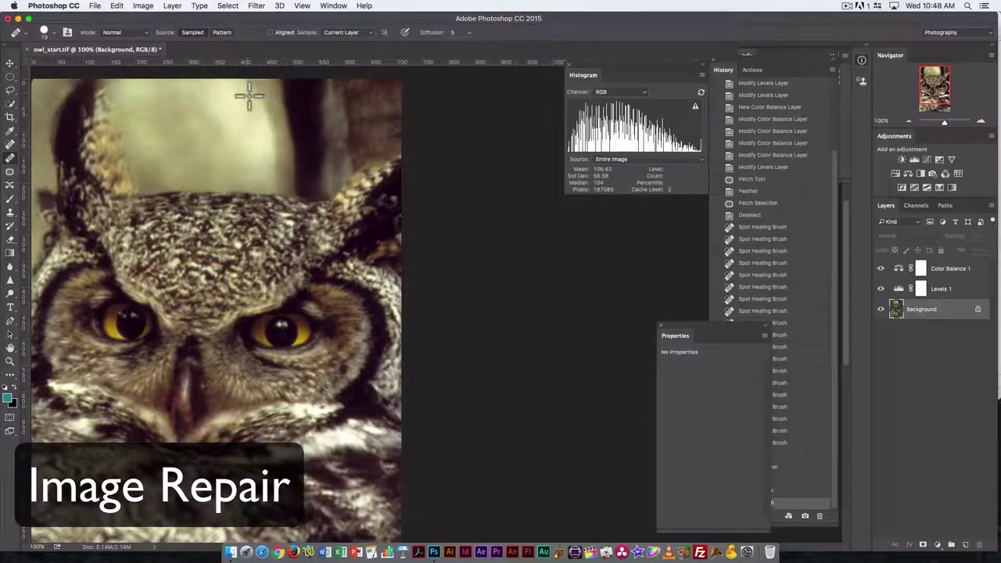
pyautogui.press('alt')
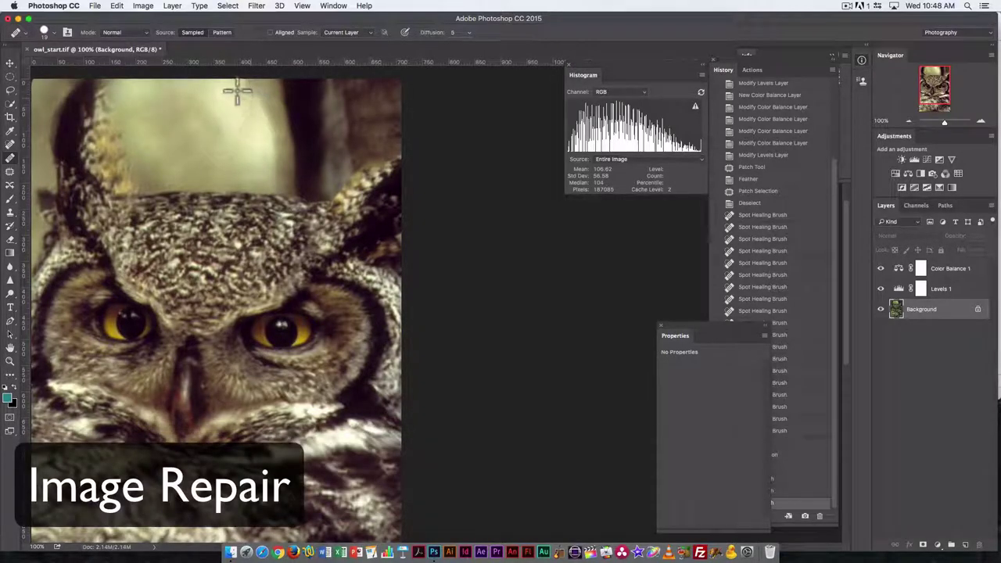
pyautogui.keyDown('alt'); pyautogui.click(237, 92); pyautogui.keyUp('alt')
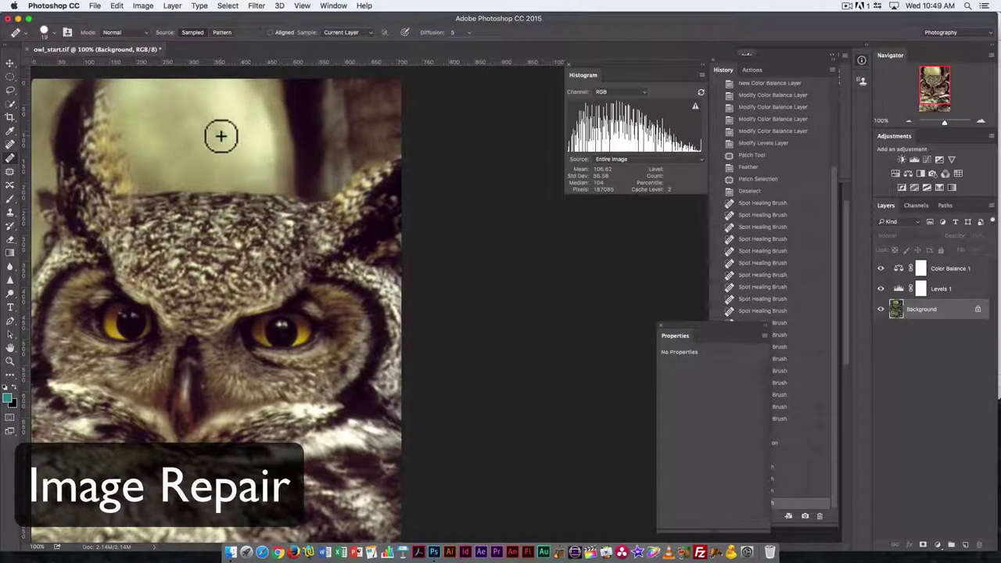
pyautogui.press(']')
pyautogui.press(']')
pyautogui.press(']')
pyautogui.press(']')
pyautogui.press(']')
pyautogui.press(']')
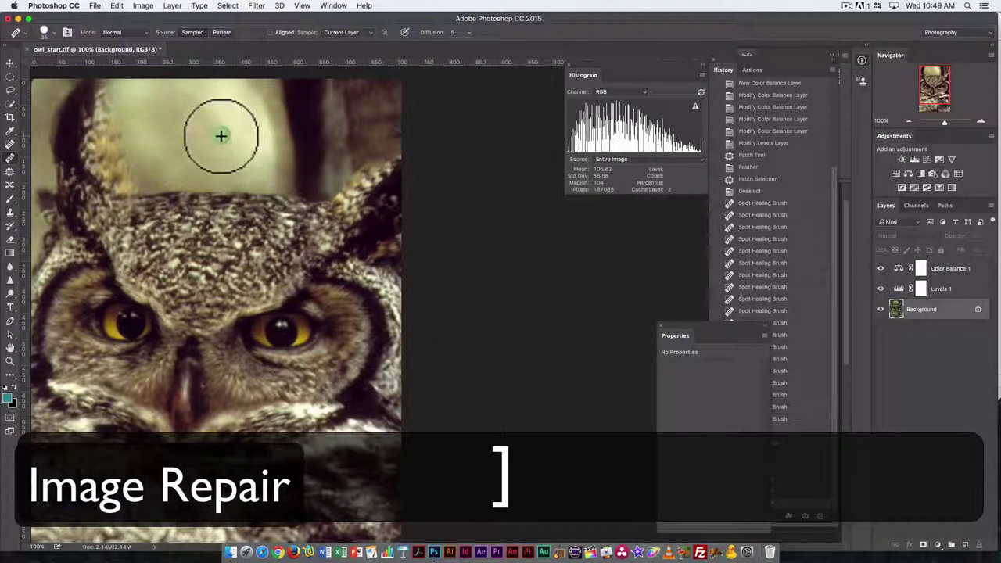
pyautogui.press('[')
pyautogui.press('[')
pyautogui.press('[')
pyautogui.press('[')
pyautogui.press('[')
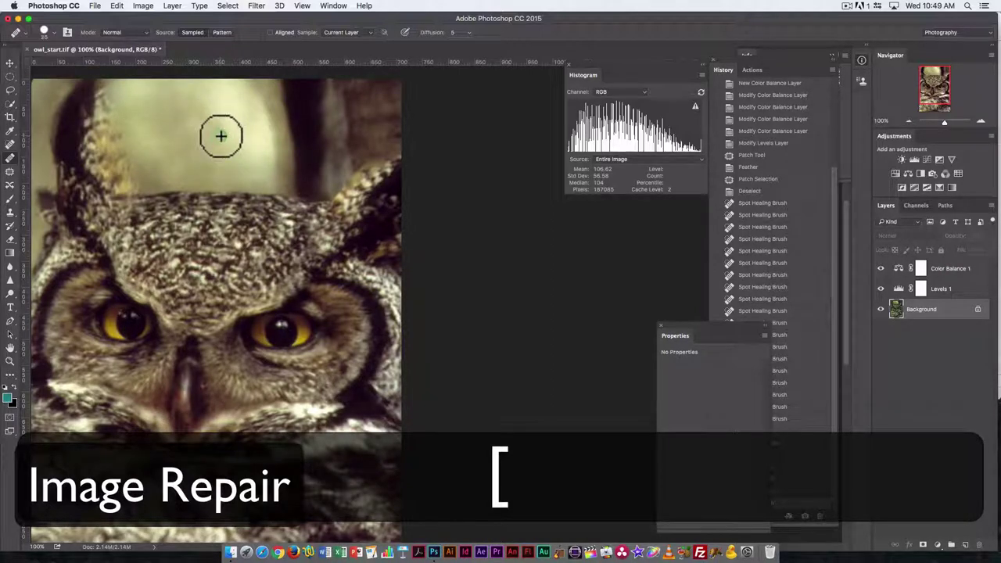
pyautogui.press(']')
pyautogui.press(']')
pyautogui.press('[')
# - Undo the last background healing stroke and return to the Healing Brush after cycling the healing tools
pyautogui.press('p')
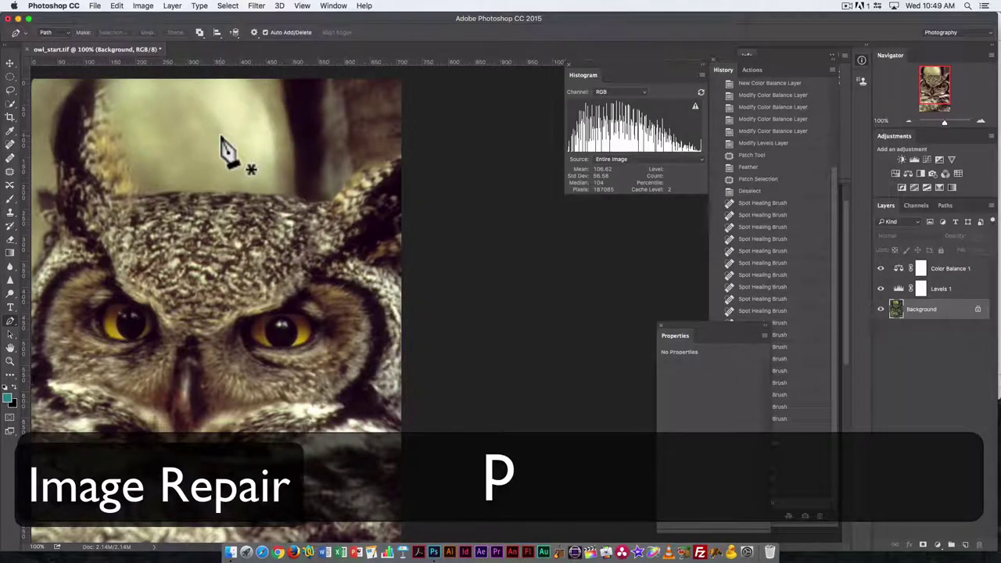
pyautogui.press('cmd+z')
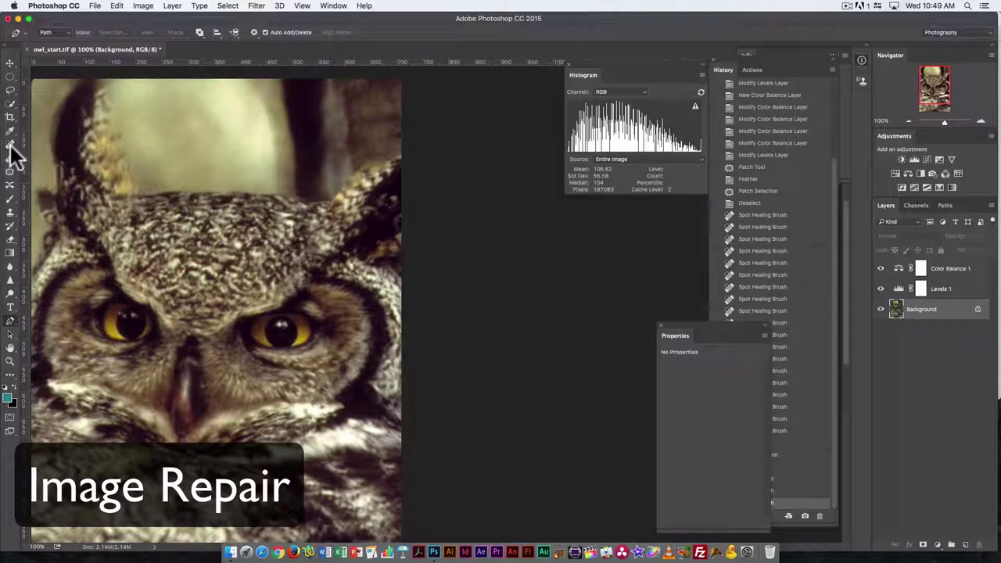
pyautogui.press('j')
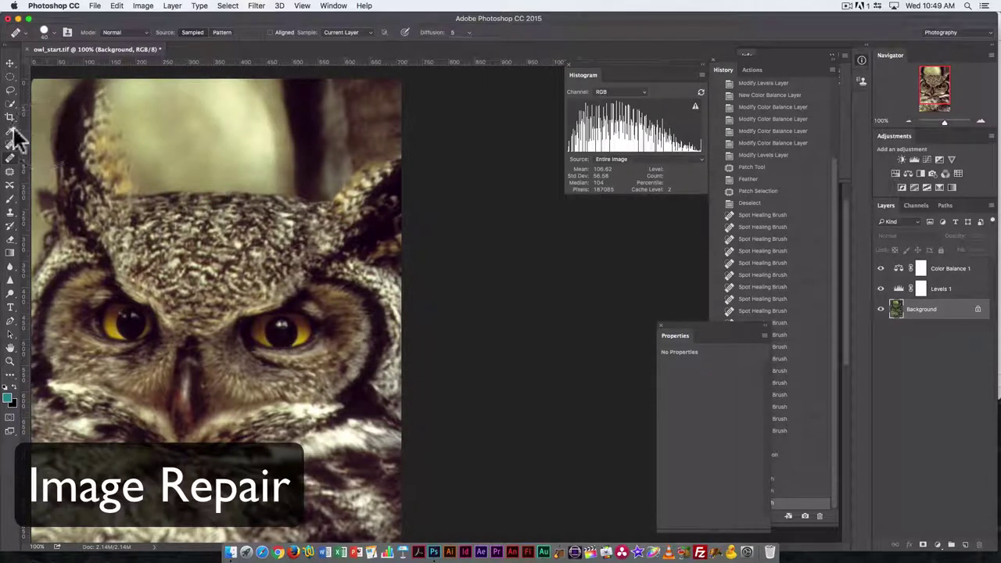
pyautogui.click(10, 172)
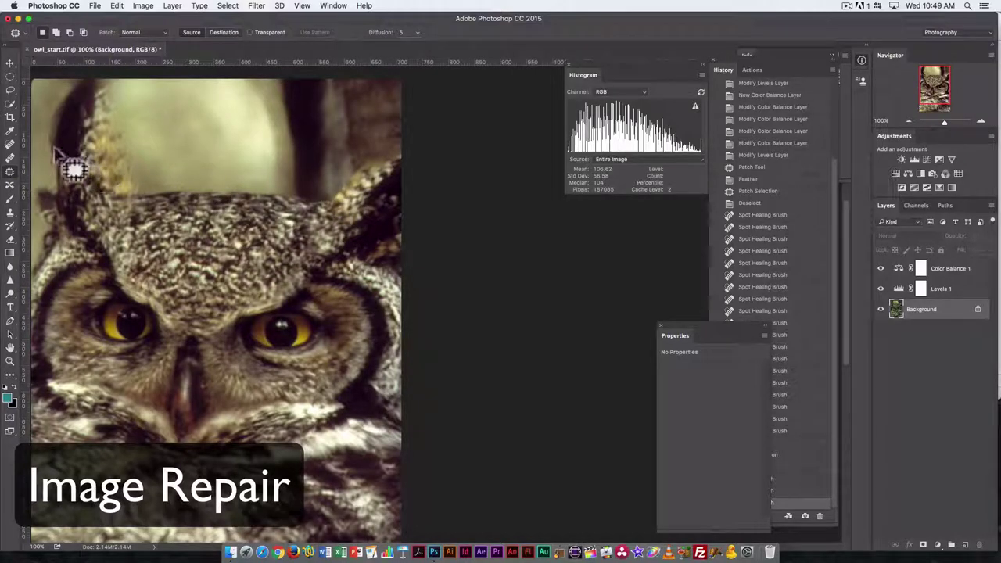
pyautogui.click(10, 105)
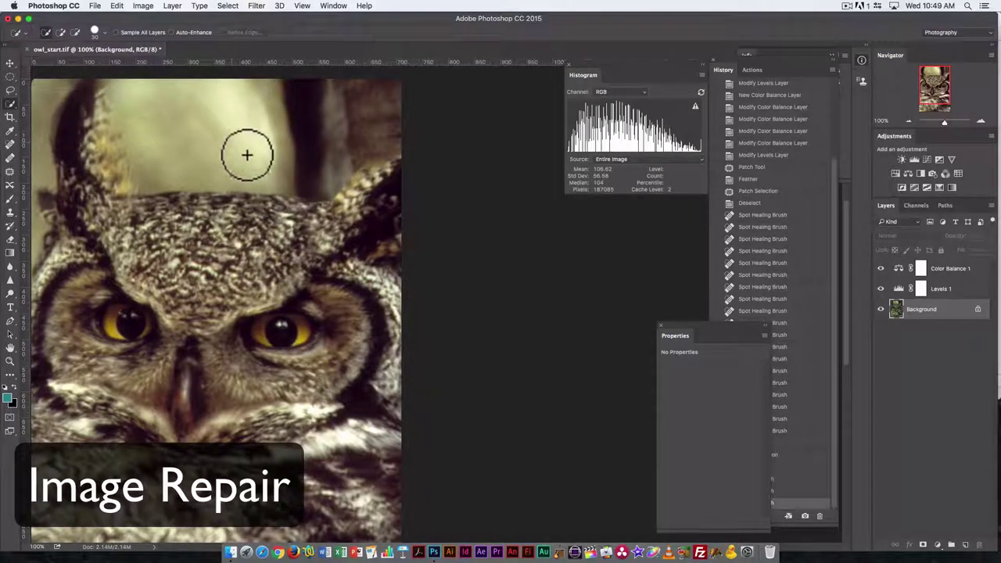
pyautogui.press('j')
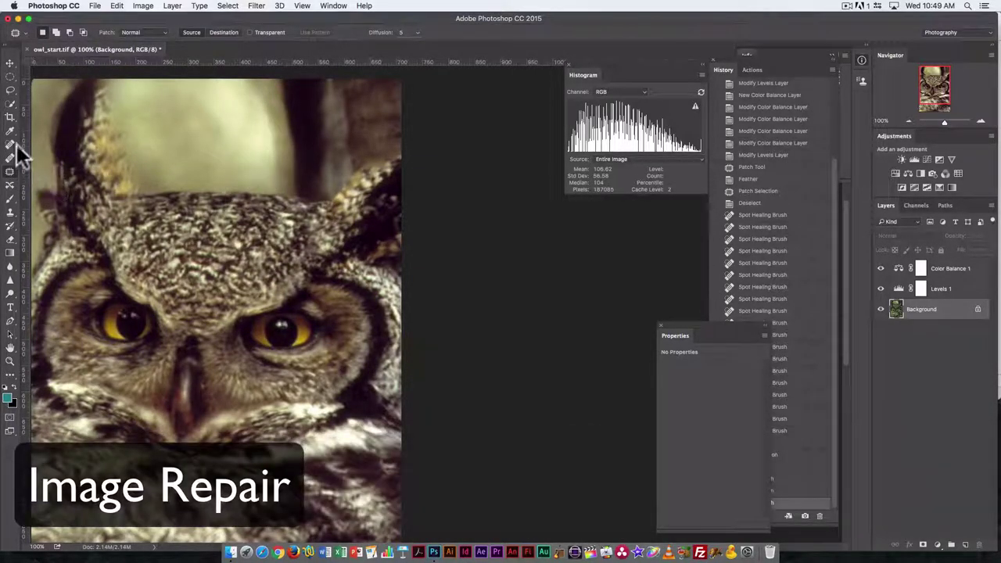
pyautogui.keyDown('alt'); pyautogui.click(10, 158); pyautogui.keyUp('alt')
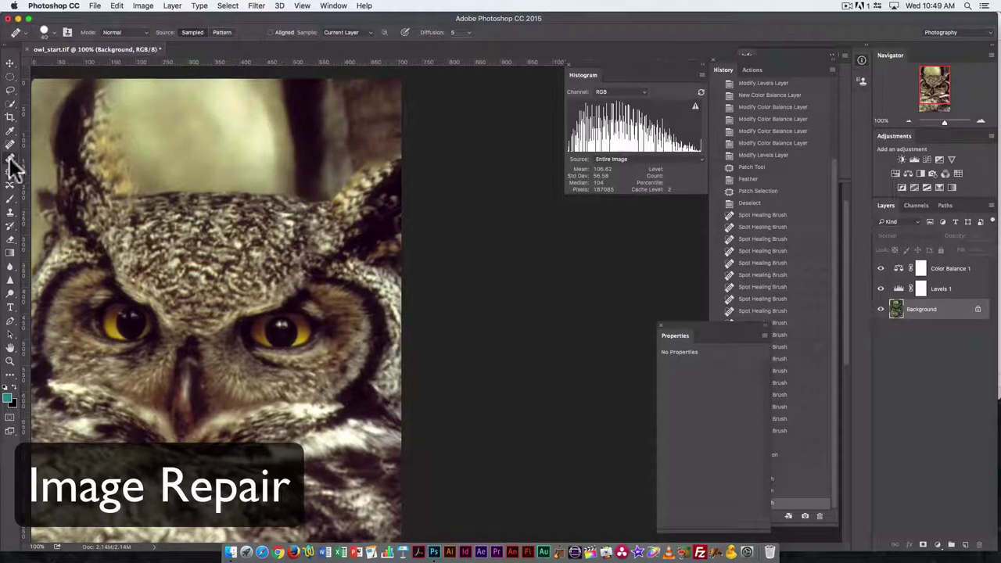
# - Heal the dark marks on the forehead, crown, left ear tuft and between the eyes
pyautogui.click(10, 76)
pyautogui.press('j')
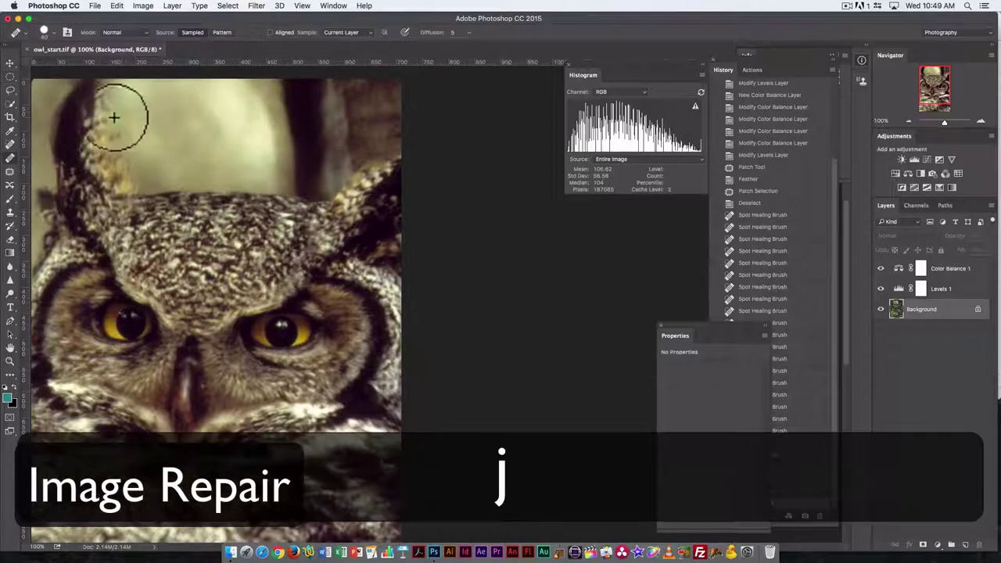
pyautogui.moveTo(217, 155)
pyautogui.mouseDown()
pyautogui.moveTo(159, 136)
pyautogui.moveTo(194, 169)
pyautogui.moveTo(184, 167)
pyautogui.moveTo(213, 135)
pyautogui.moveTo(243, 118)
pyautogui.mouseUp()
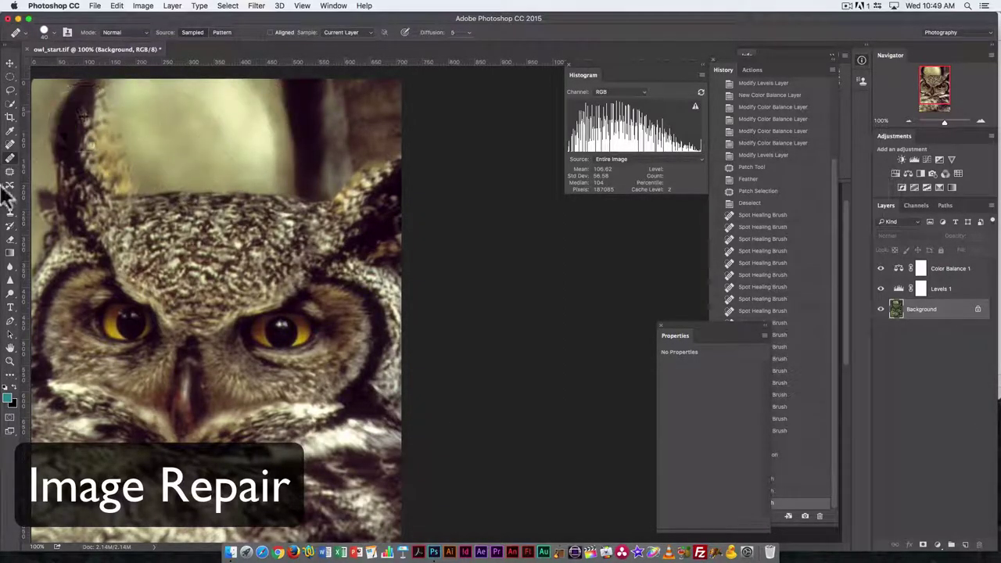
pyautogui.moveTo(234, 155)
pyautogui.mouseDown()
pyautogui.moveTo(219, 170)
pyautogui.moveTo(183, 175)
pyautogui.mouseUp()
pyautogui.moveTo(216, 237); pyautogui.dragTo(196, 233)
pyautogui.moveTo(87, 153); pyautogui.dragTo(78, 161)
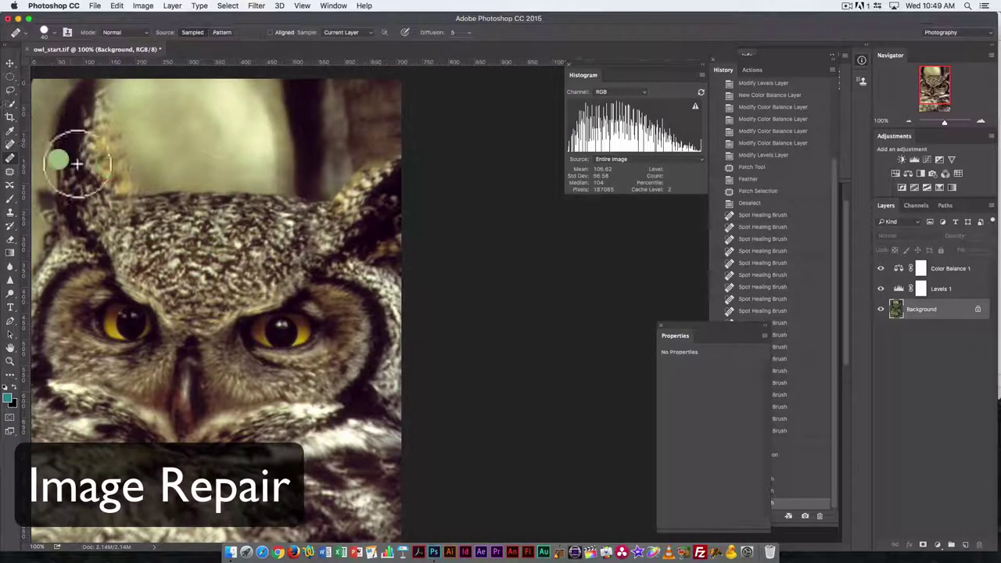
pyautogui.moveTo(181, 317); pyautogui.dragTo(167, 329)
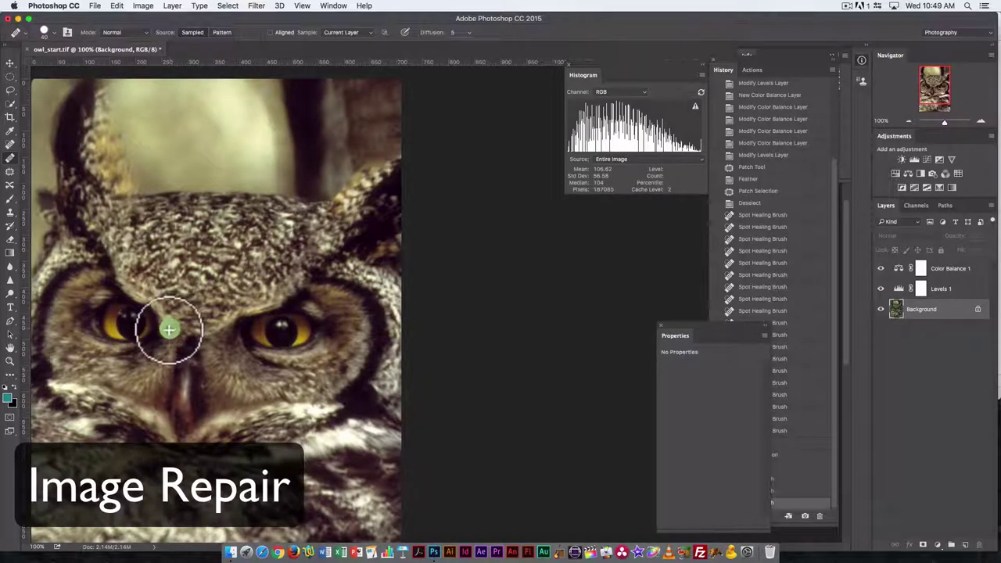
pyautogui.click(208, 261)
pyautogui.click(220, 136)
pyautogui.moveTo(195, 168); pyautogui.dragTo(208, 183)
pyautogui.moveTo(189, 272)
pyautogui.mouseDown()
pyautogui.moveTo(150, 298)
pyautogui.moveTo(172, 304)
pyautogui.moveTo(133, 323)
pyautogui.mouseUp()
# - Trial-heal the sampled left eye onto the forehead, undo it, and select the Clone Stamp Tool
pyautogui.press('alt')
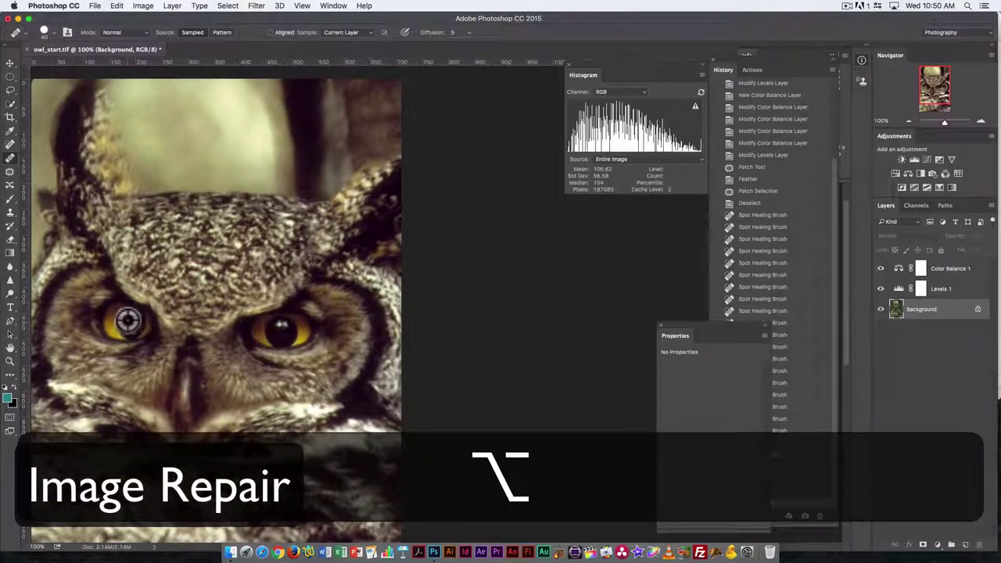
pyautogui.keyDown('alt'); pyautogui.click(130, 320); pyautogui.keyUp('alt')
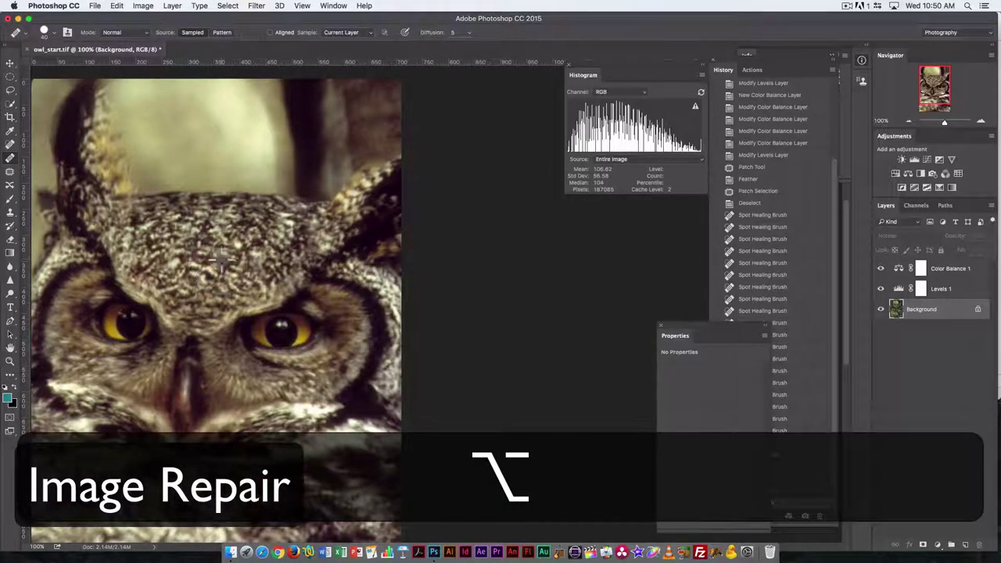
pyautogui.moveTo(208, 266)
pyautogui.mouseDown()
pyautogui.moveTo(227, 242)
pyautogui.moveTo(242, 258)
pyautogui.moveTo(205, 279)
pyautogui.moveTo(211, 251)
pyautogui.mouseUp()
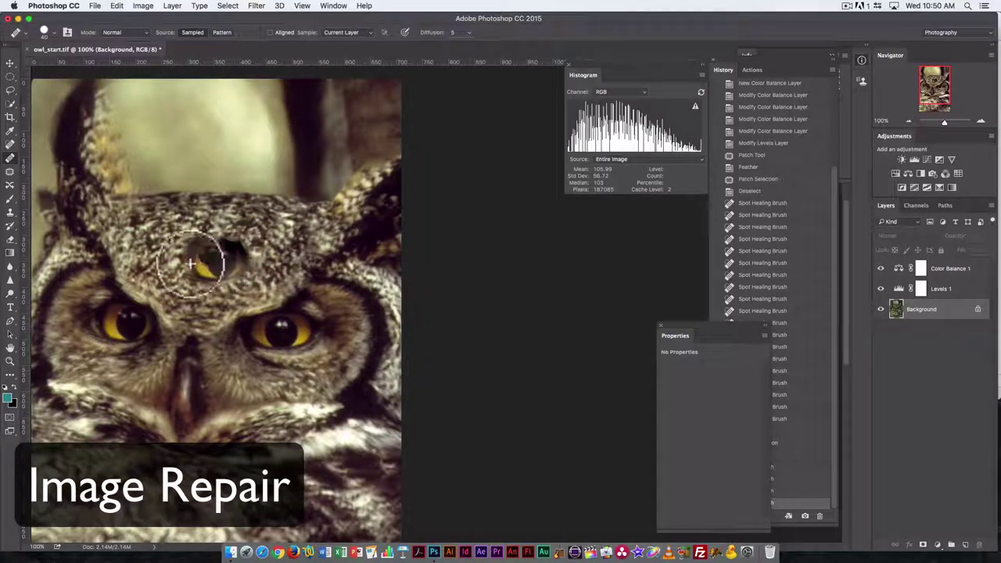
pyautogui.press('super+z')
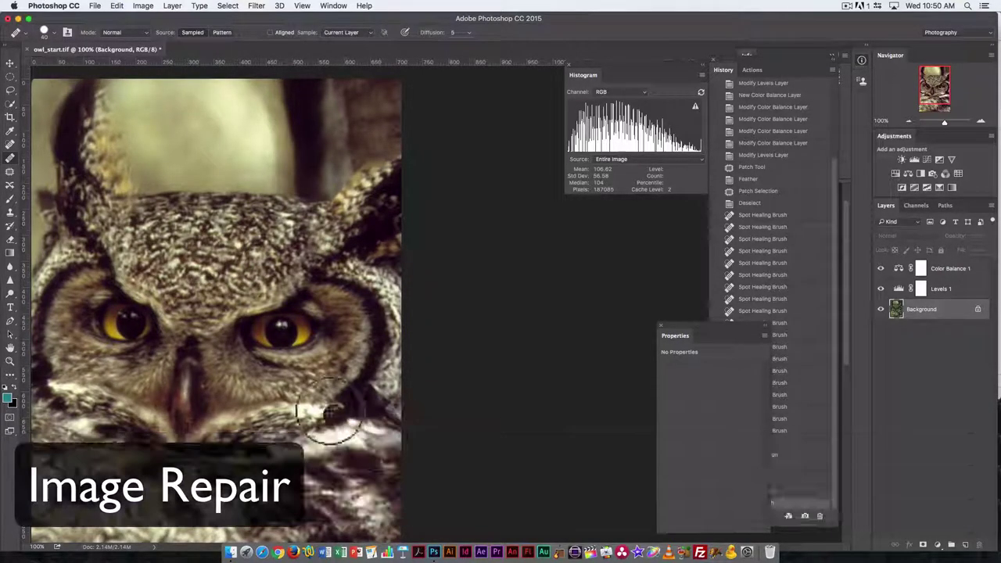
pyautogui.click(9, 212)
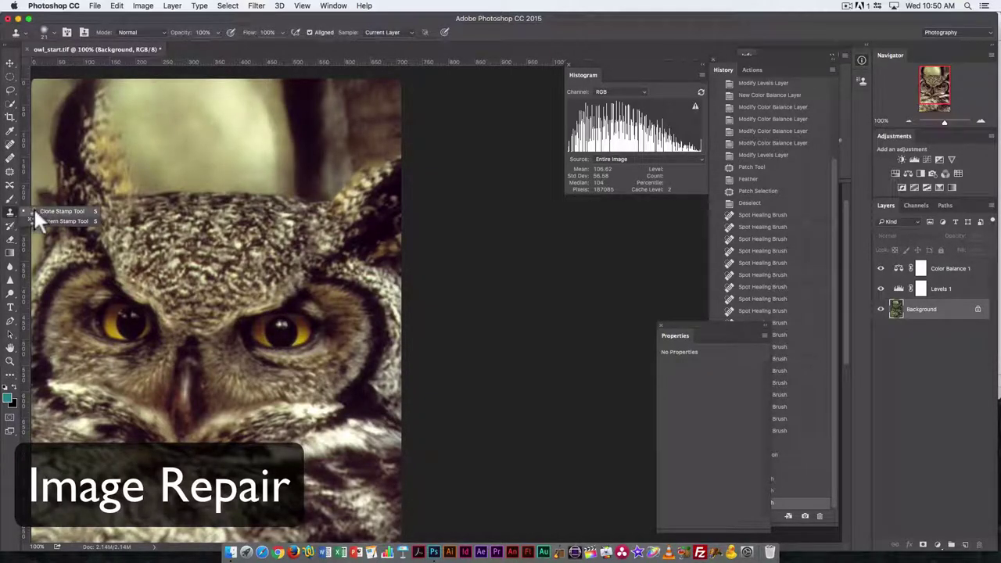
# - Clone the left eye onto the forehead as a test, undo it, and switch back to the Healing Brush
pyautogui.click(36, 211)
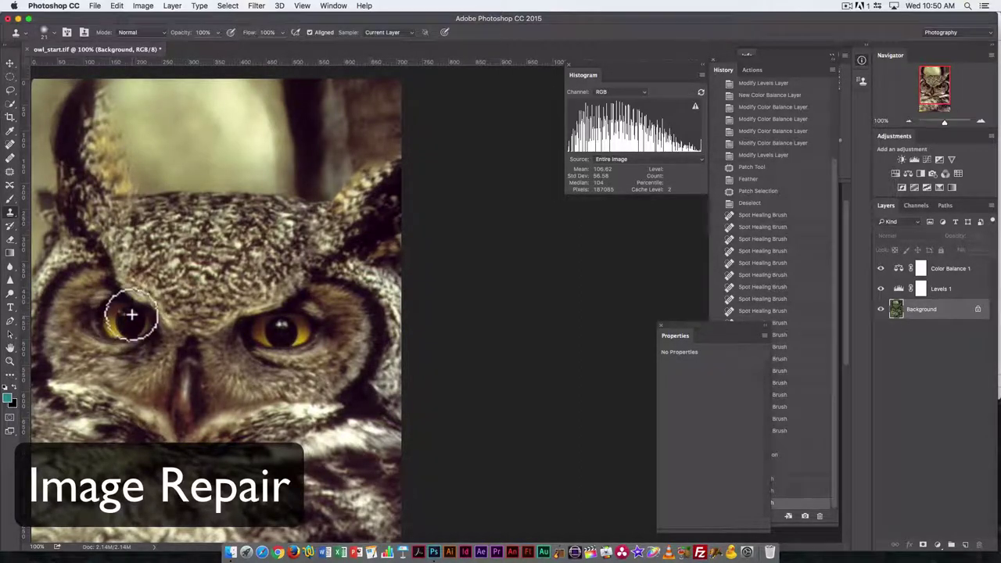
pyautogui.press('alt')
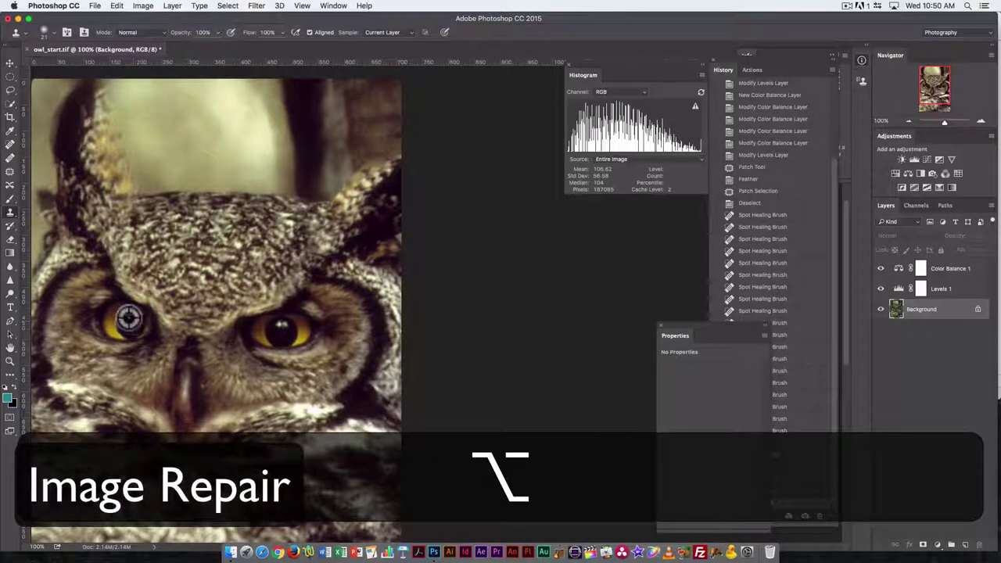
pyautogui.keyDown('alt'); pyautogui.click(123, 319); pyautogui.keyUp('alt')
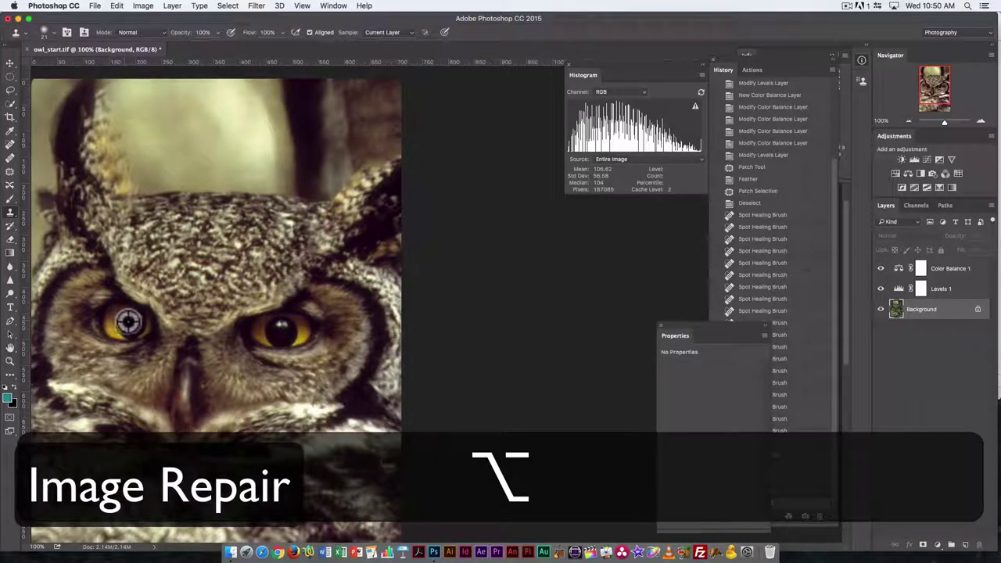
pyautogui.moveTo(226, 268)
pyautogui.mouseDown()
pyautogui.moveTo(187, 273)
pyautogui.moveTo(223, 265)
pyautogui.moveTo(202, 267)
pyautogui.moveTo(233, 277)
pyautogui.moveTo(227, 256)
pyautogui.moveTo(202, 269)
pyautogui.moveTo(228, 255)
pyautogui.moveTo(194, 265)
pyautogui.moveTo(212, 242)
pyautogui.moveTo(234, 243)
pyautogui.moveTo(226, 256)
pyautogui.moveTo(248, 268)
pyautogui.moveTo(231, 280)
pyautogui.moveTo(252, 274)
pyautogui.moveTo(235, 246)
pyautogui.moveTo(203, 256)
pyautogui.moveTo(238, 258)
pyautogui.mouseUp()
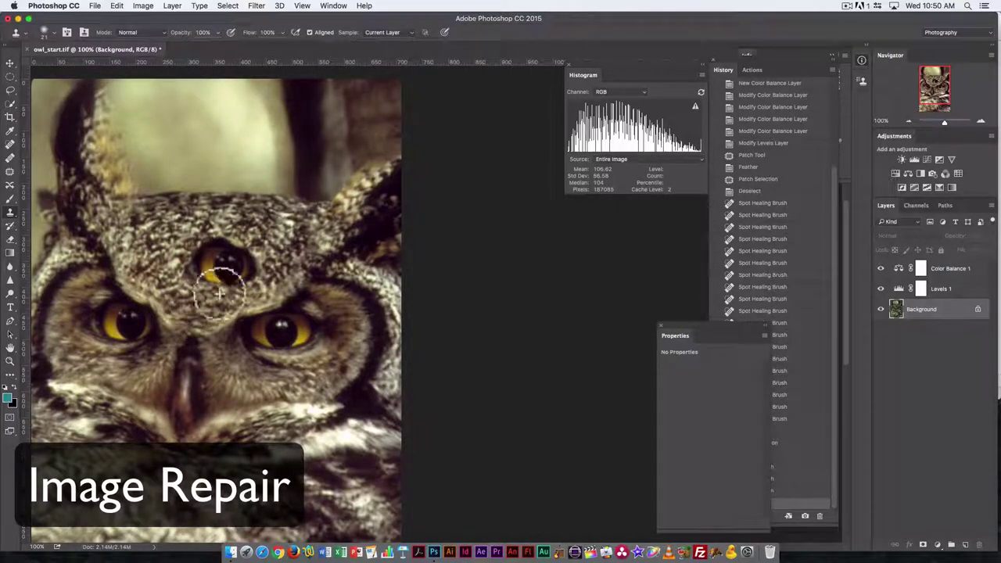
pyautogui.moveTo(219, 293)
pyautogui.mouseDown()
pyautogui.moveTo(246, 280)
pyautogui.moveTo(224, 264)
pyautogui.moveTo(250, 271)
pyautogui.mouseUp()
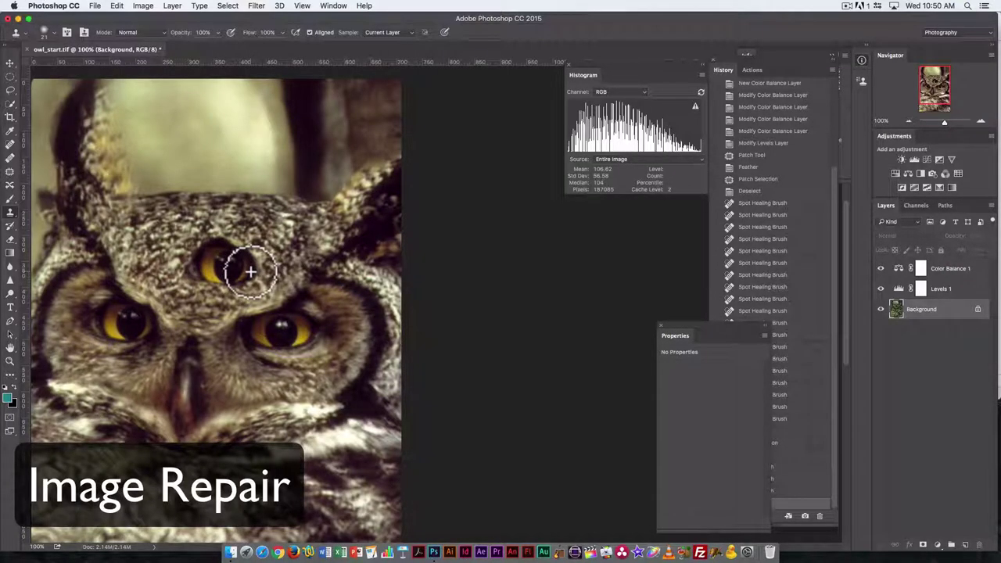
pyautogui.press('super+z')
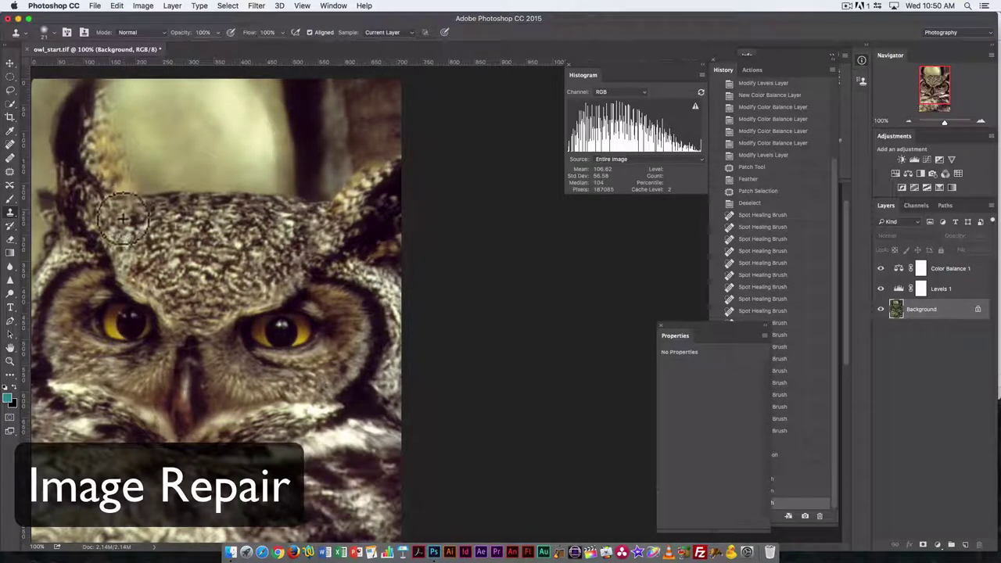
pyautogui.press('j')
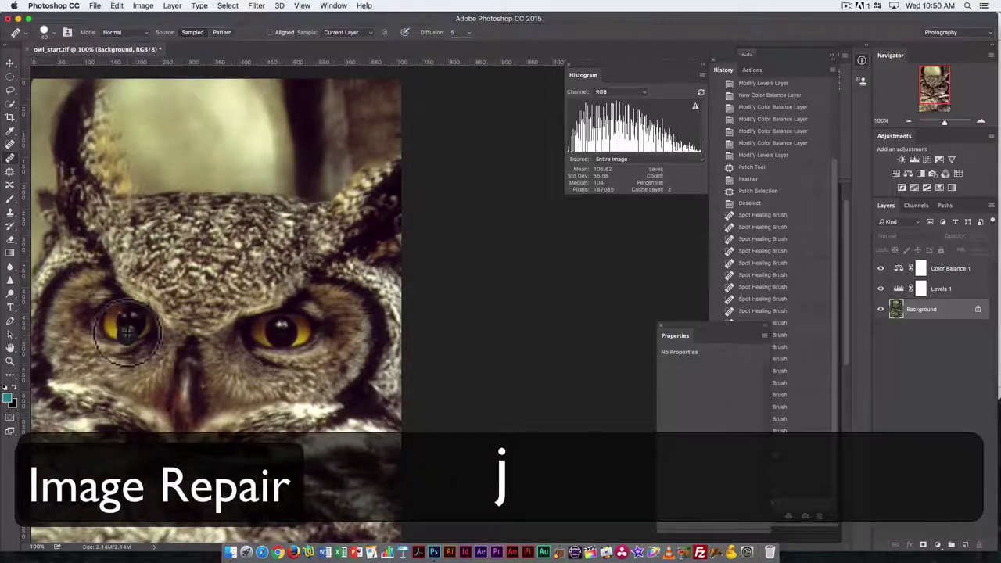
pyautogui.keyDown('alt'); pyautogui.click(127, 331); pyautogui.keyUp('alt')
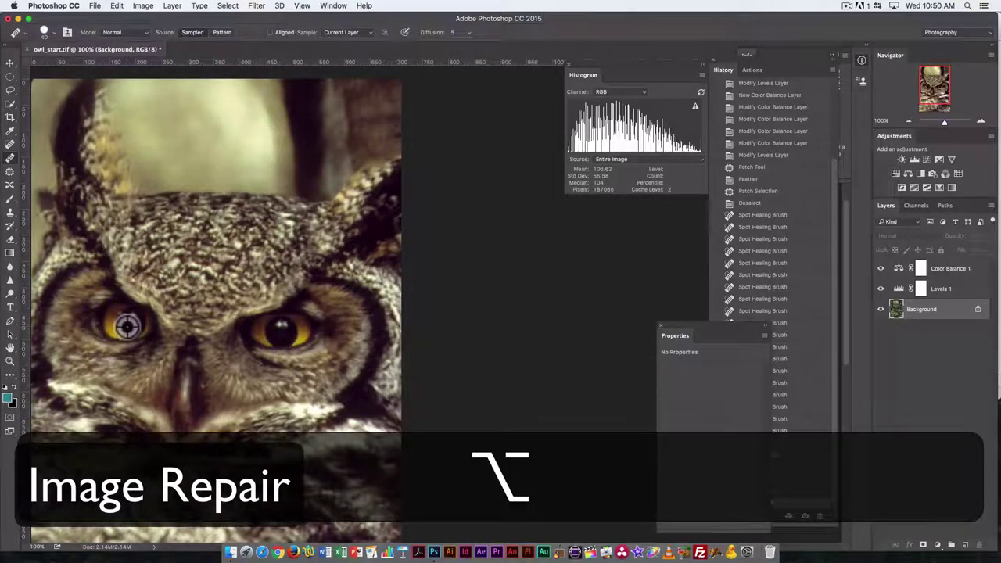
pyautogui.click(227, 256)
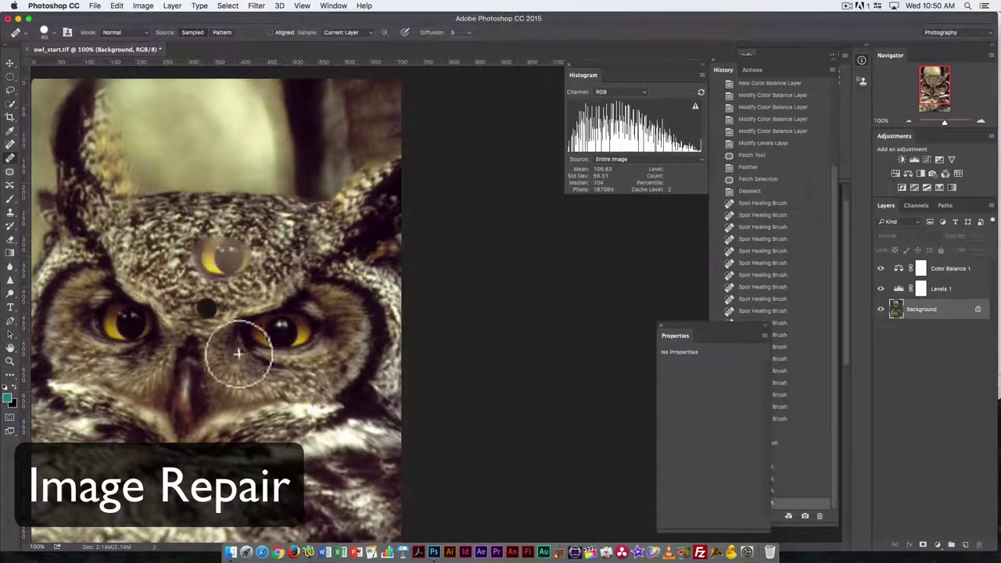
pyautogui.press('super+z')
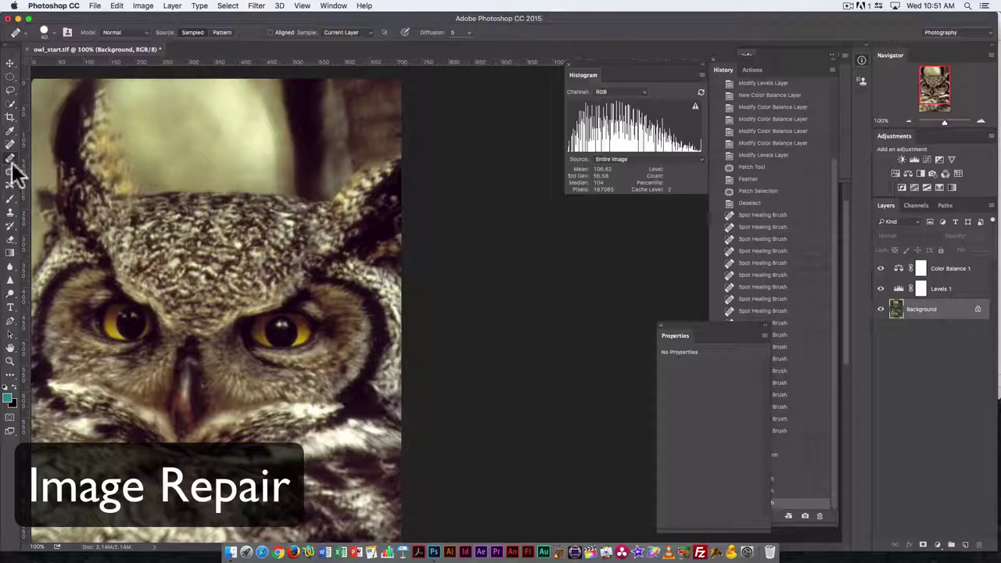
pyautogui.click(10, 213)
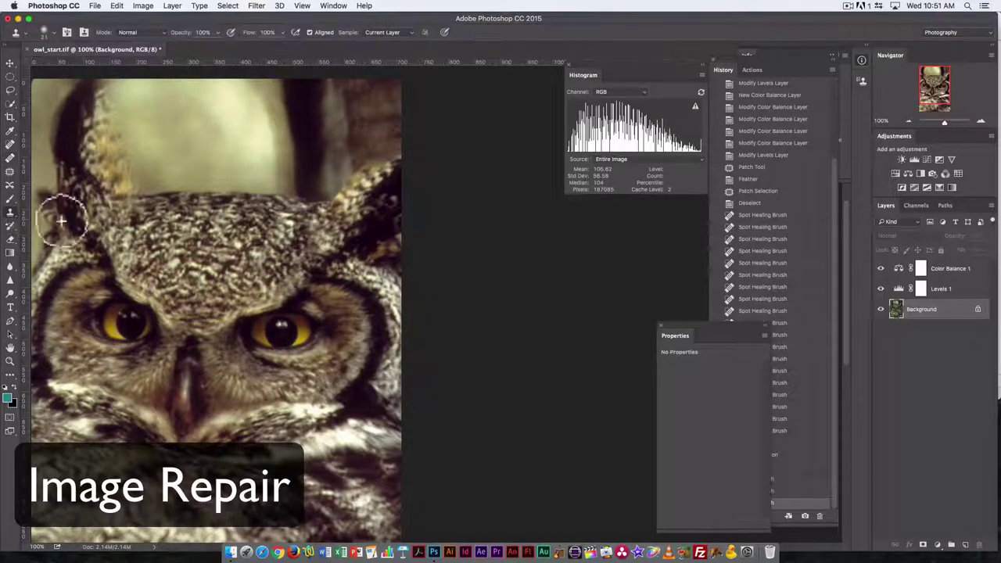
pyautogui.press('alt')
pyautogui.keyDown('alt'); pyautogui.click(134, 322); pyautogui.keyUp('alt')
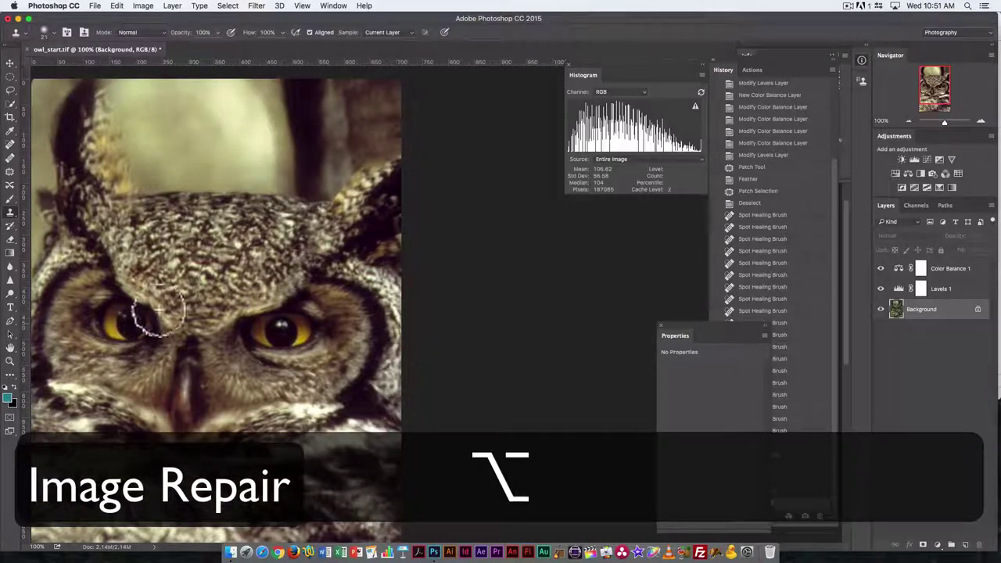
pyautogui.moveTo(205, 254); pyautogui.dragTo(238, 266)
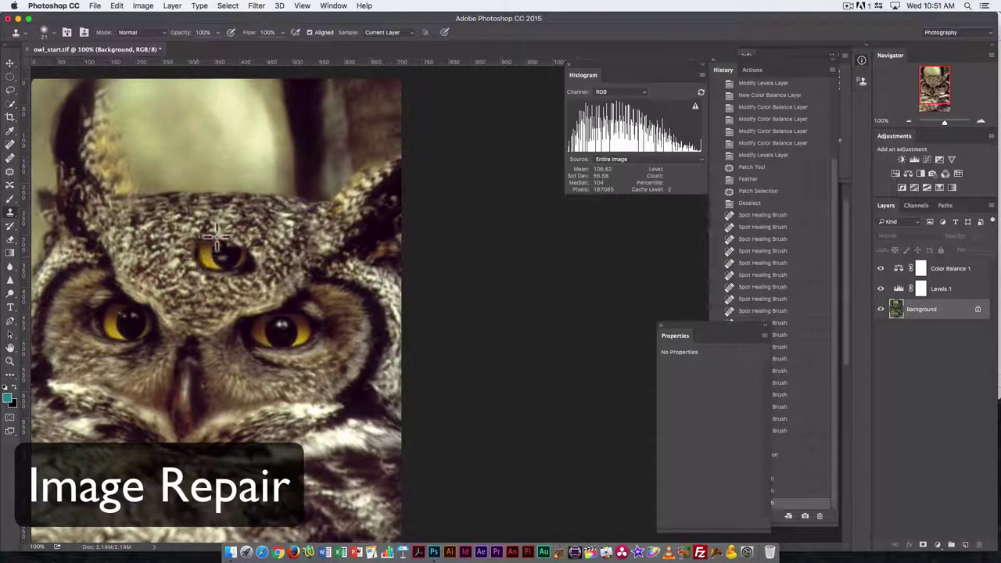
pyautogui.moveTo(221, 246); pyautogui.dragTo(251, 255)
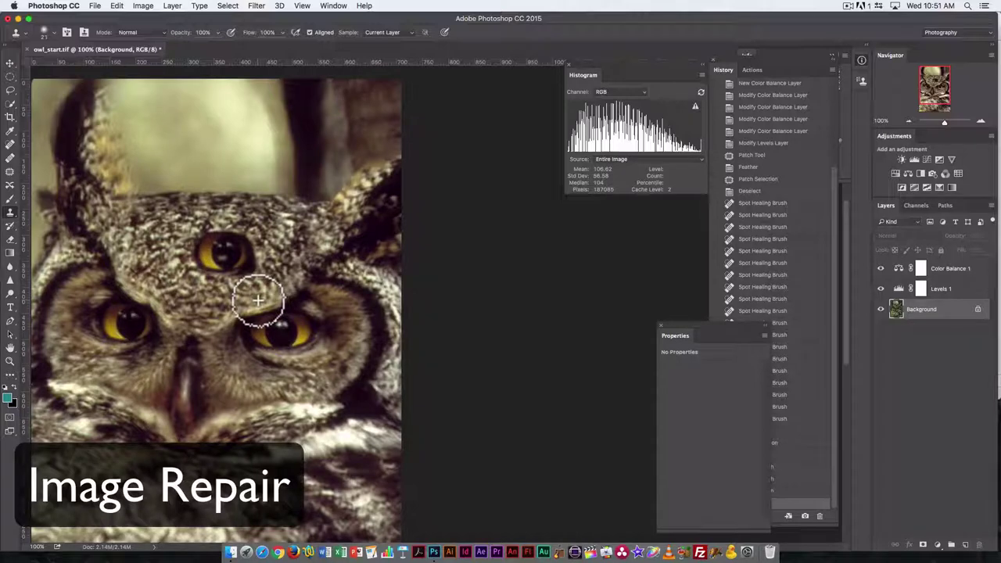
pyautogui.press('super+z')
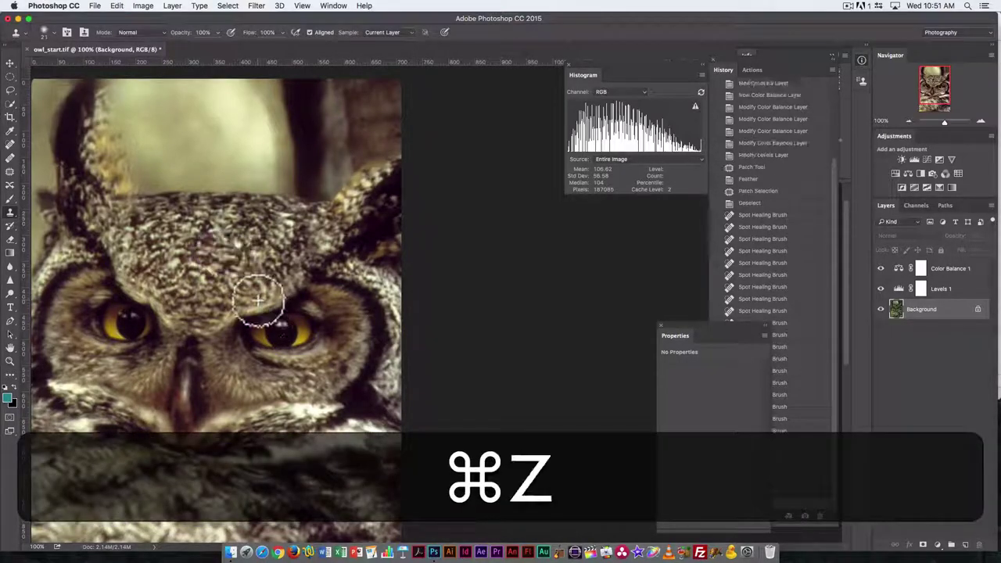
pyautogui.click(12, 160)
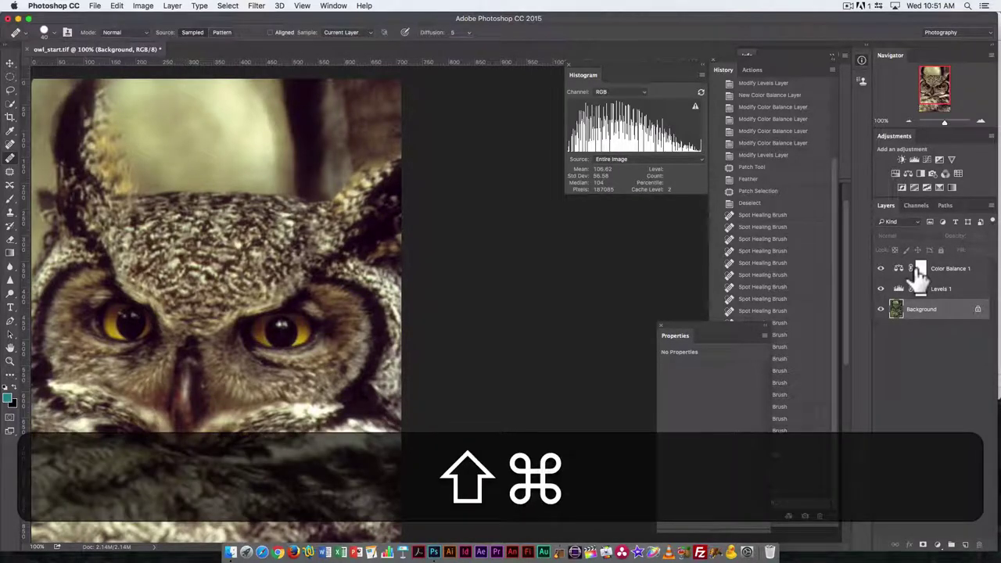
# - Save as owl.psd in Photoshop format with Layers kept and Maximize Compatibility accepted
pyautogui.press('super+shift+s')
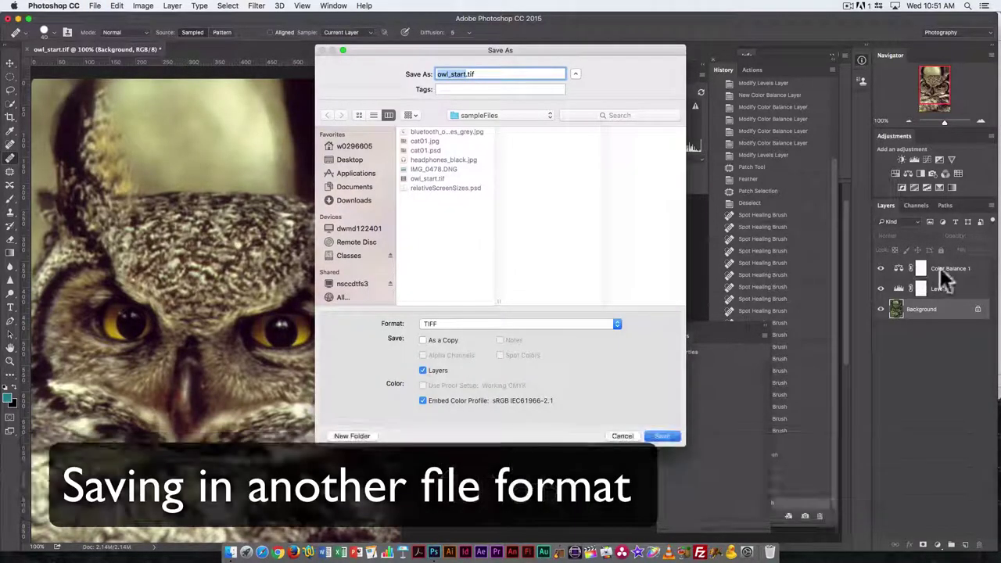
pyautogui.click(514, 324)
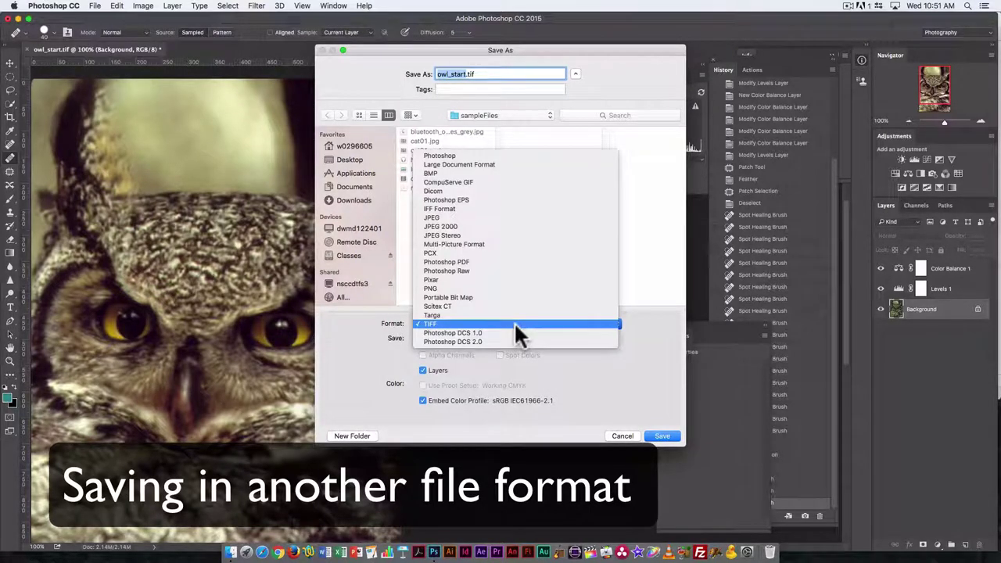
pyautogui.click(471, 156)
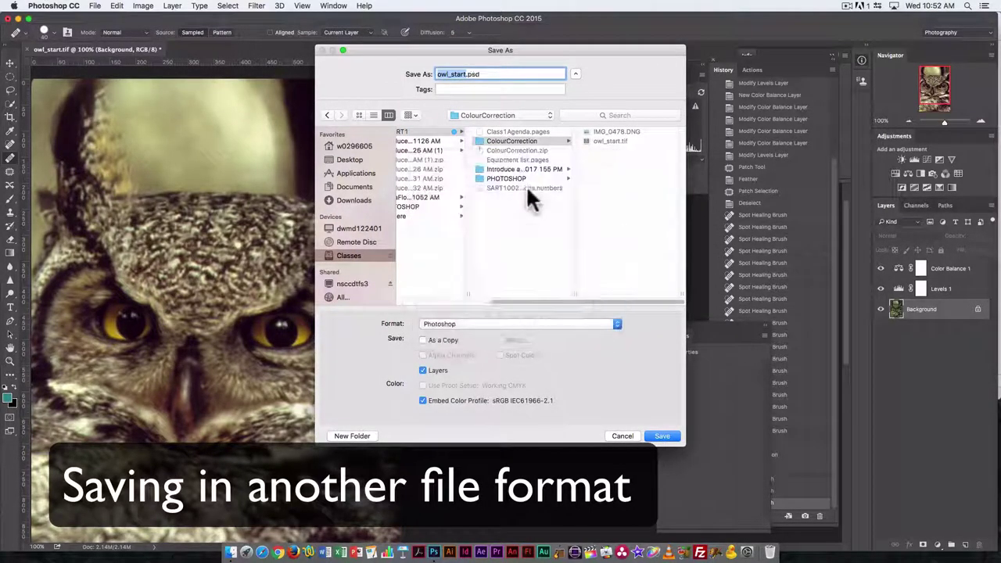
pyautogui.click(467, 74)
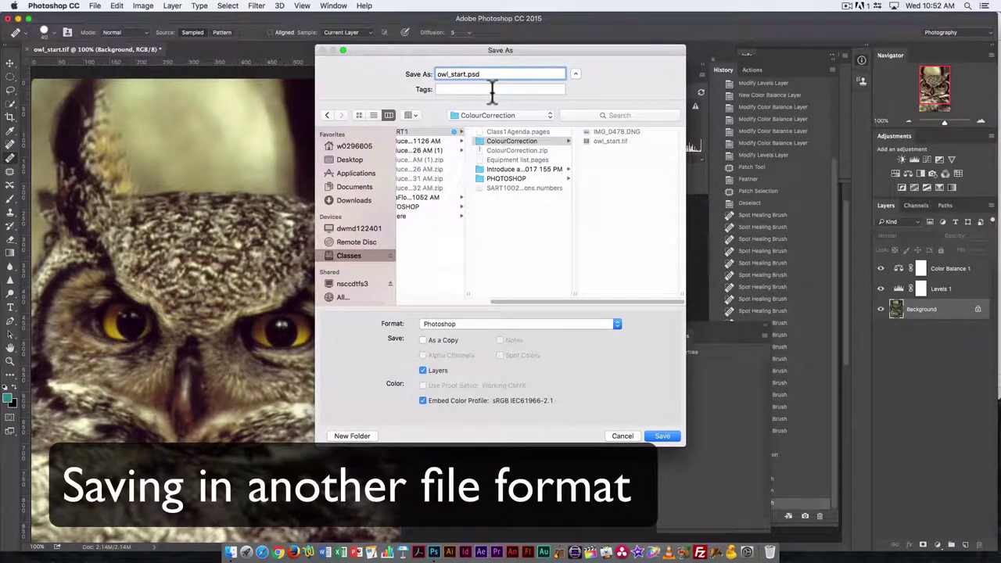
pyautogui.press('BackSpace')
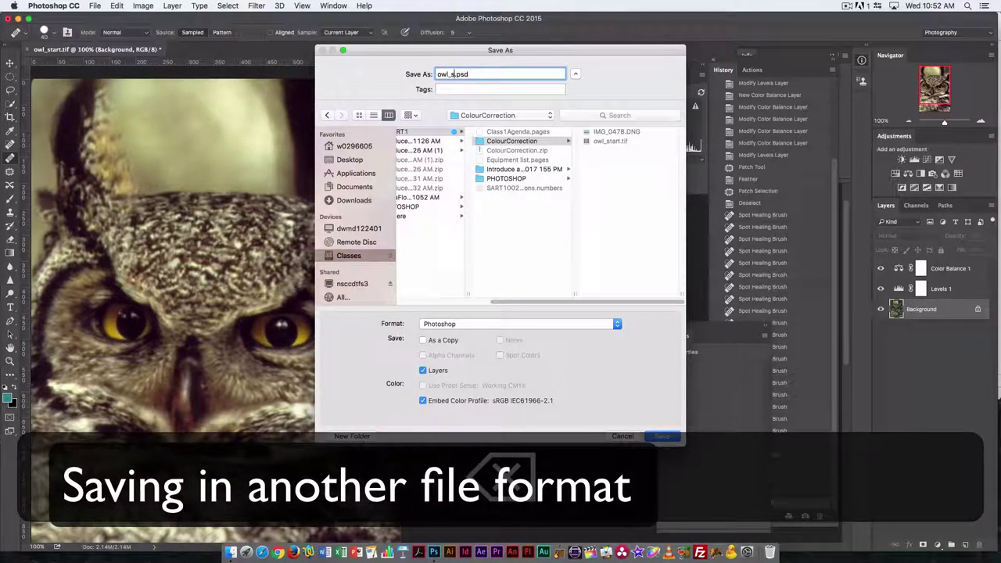
pyautogui.press('BackSpace')
pyautogui.press('BackSpace')
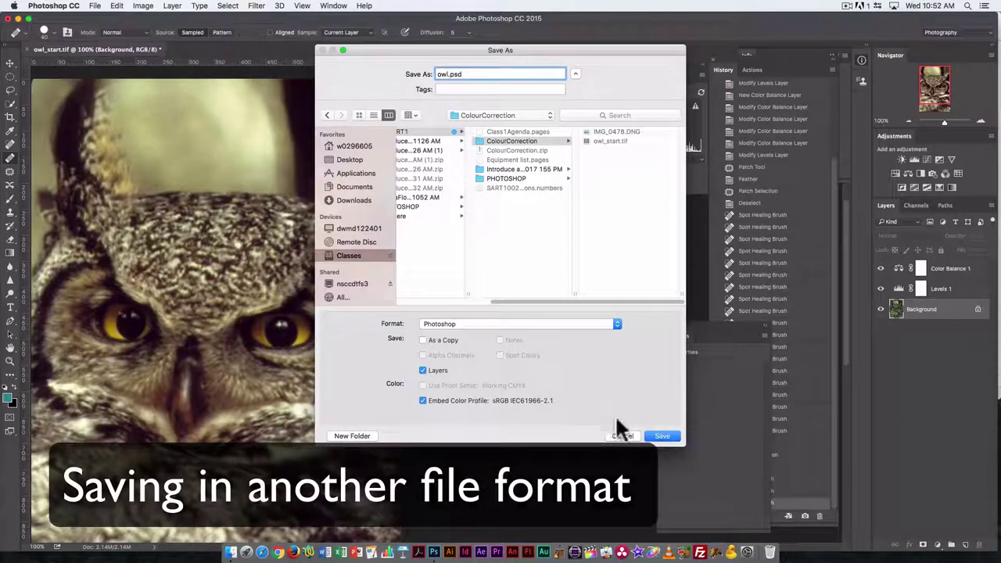
pyautogui.click(420, 371)
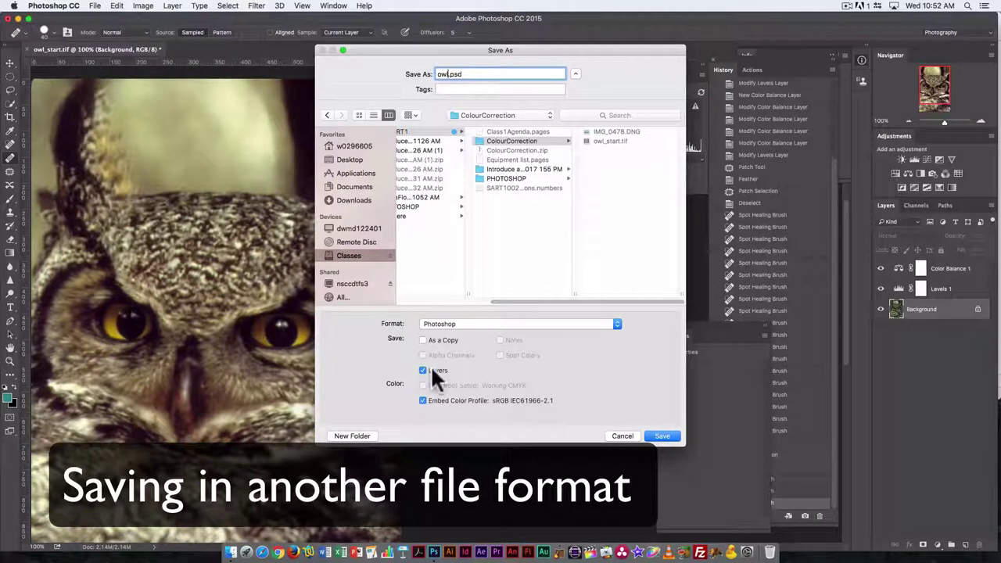
pyautogui.click(663, 436)
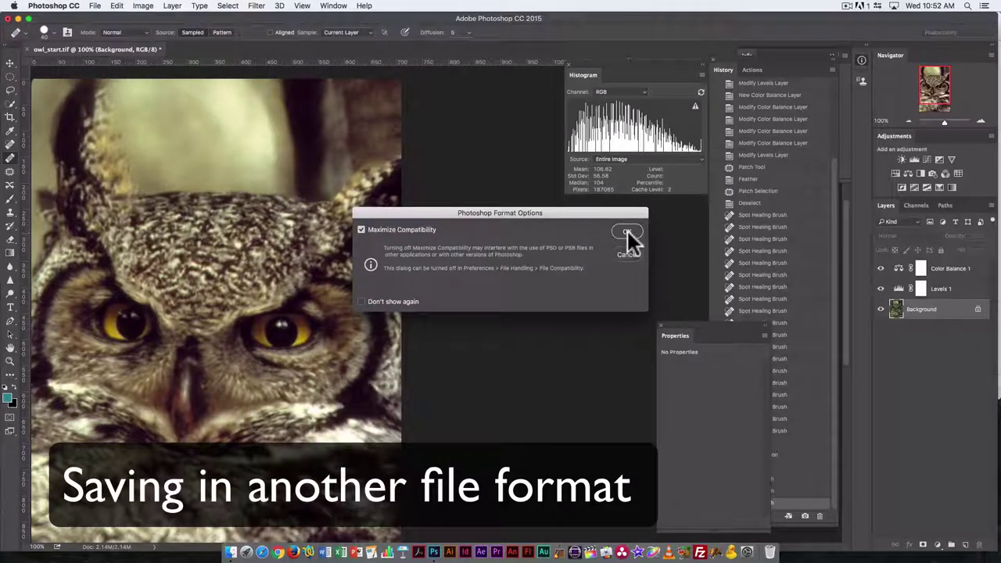
pyautogui.click(627, 233)
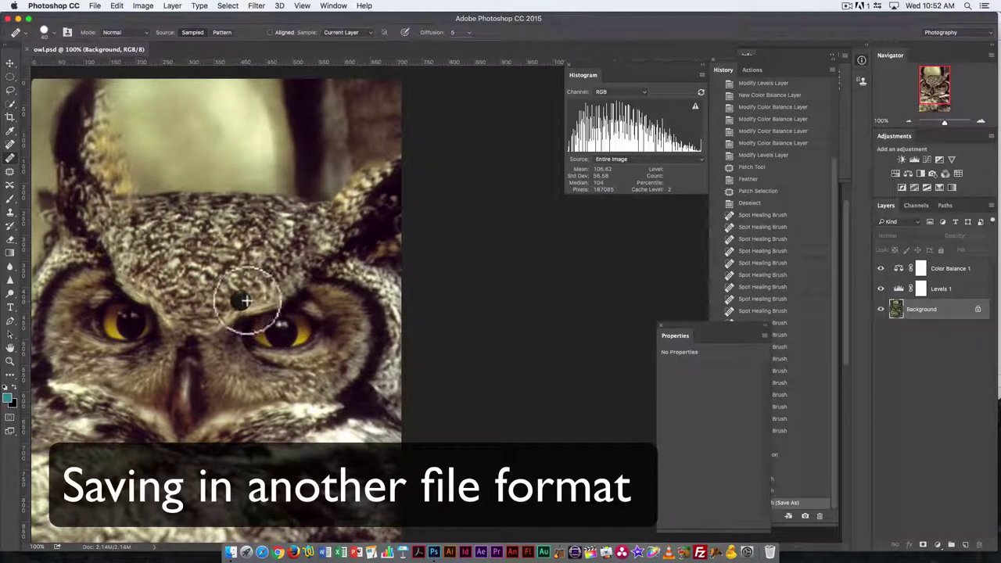
# - Save a JPEG copy named owl.jpg, accepting Quality 12 (Maximum) in JPEG Options
pyautogui.press('shift+super+s')
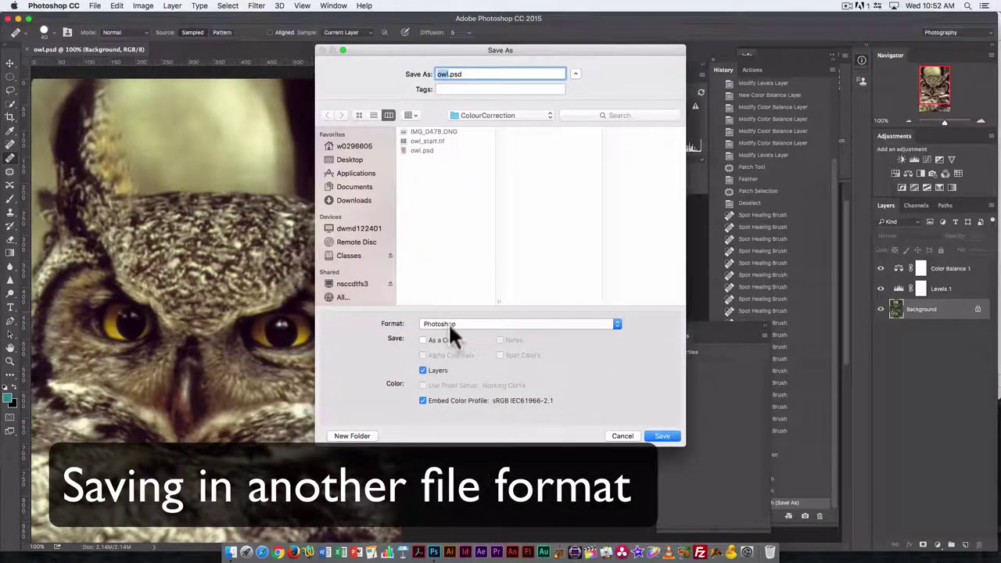
pyautogui.click(449, 324)
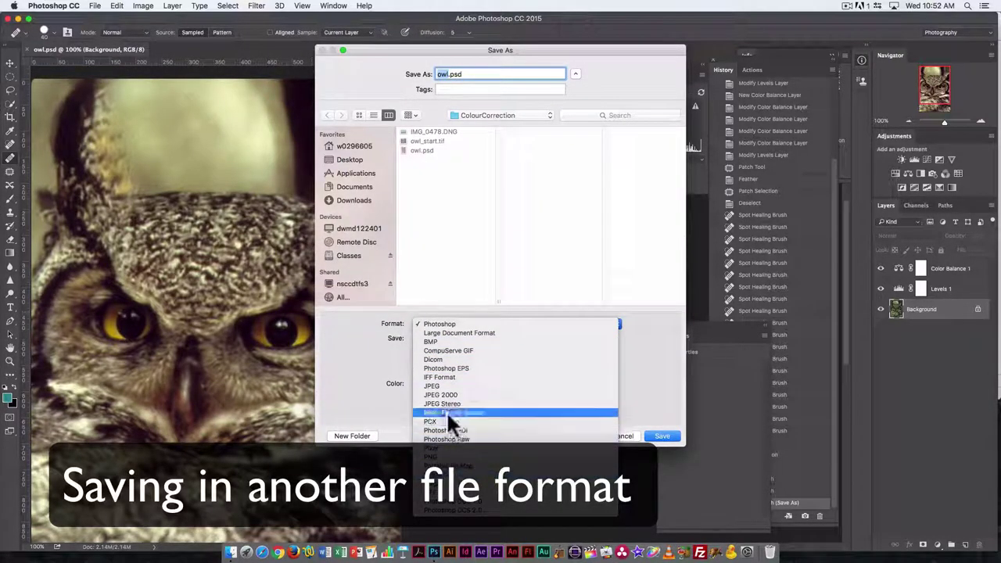
pyautogui.click(435, 386)
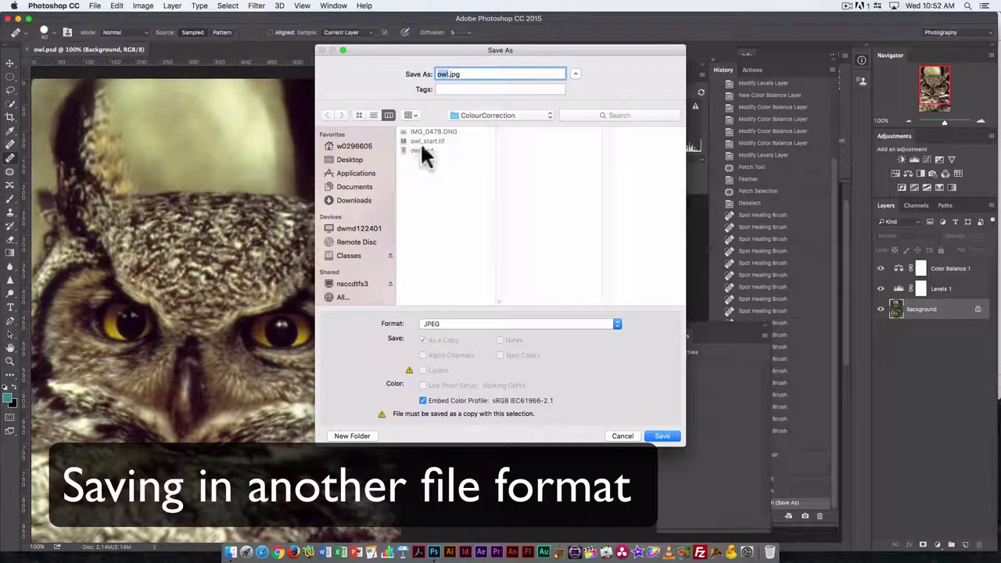
pyautogui.click(662, 437)
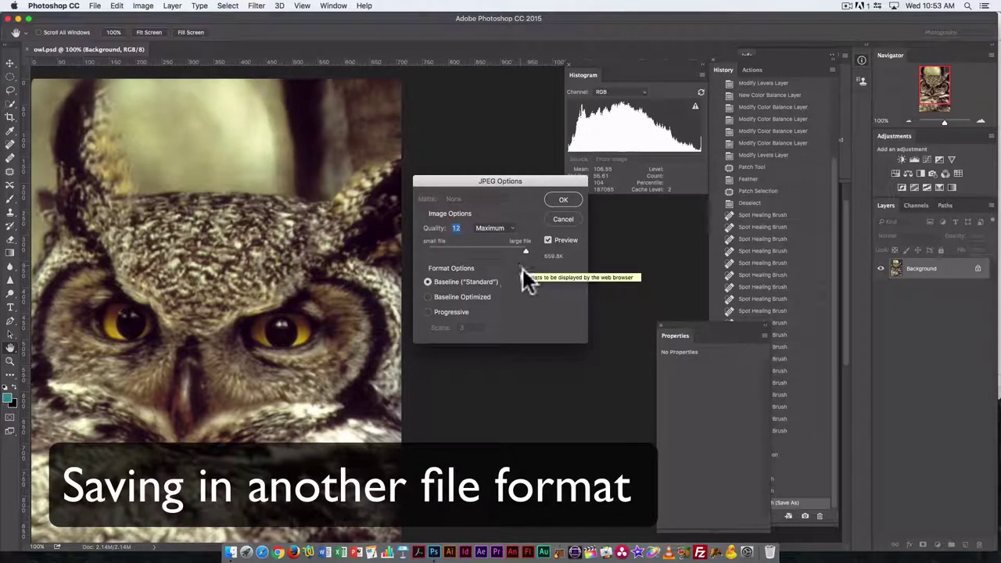
pyautogui.click(562, 201)
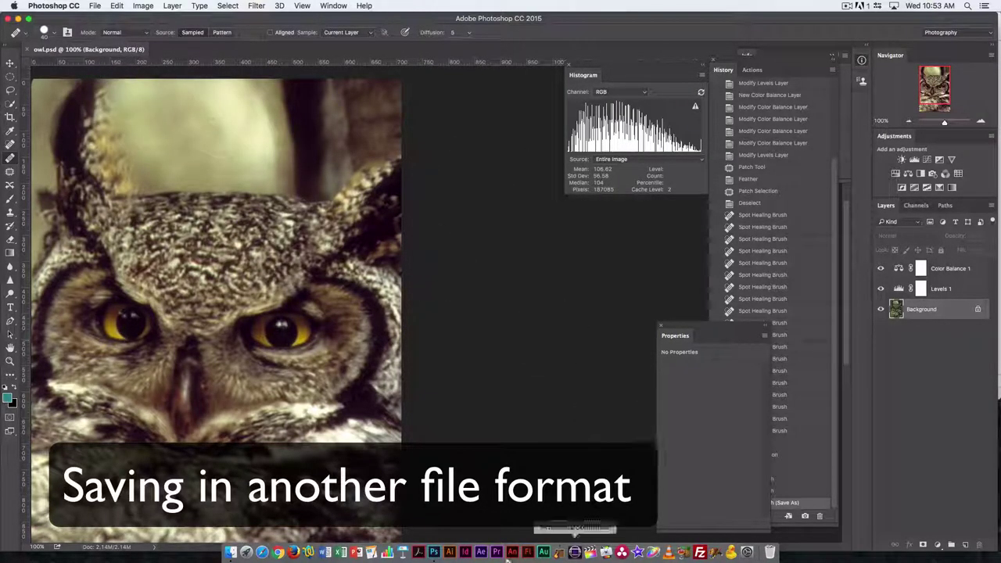
# - Switch to Finder and preview the saved owl.jpg and owl.psd files
pyautogui.click(230, 552)
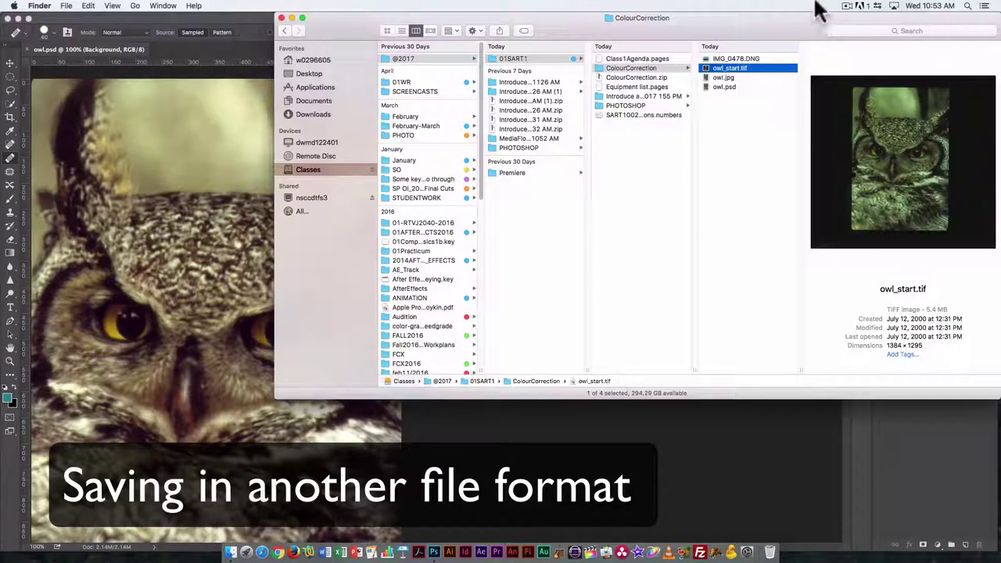
pyautogui.click(725, 77)
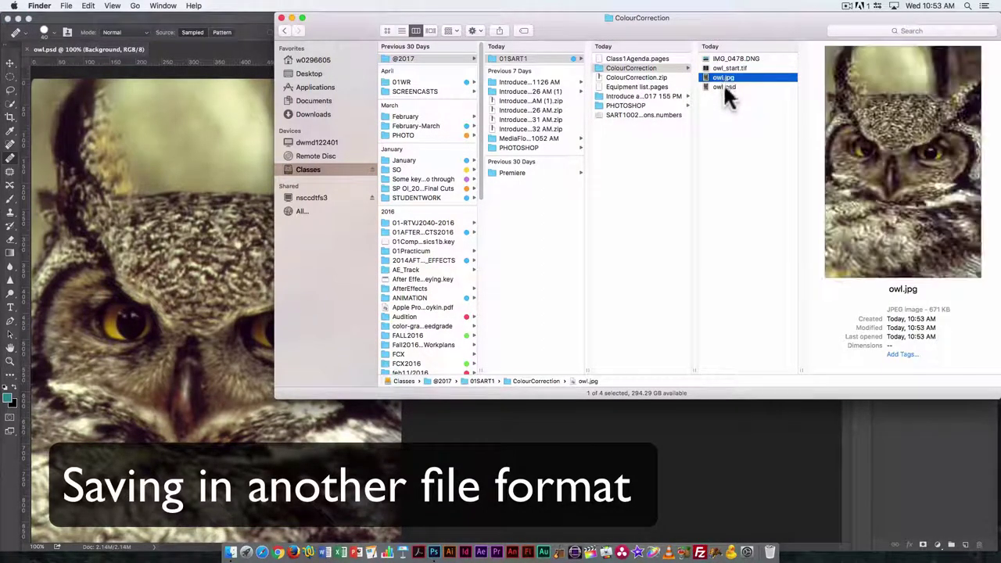
pyautogui.click(725, 86)
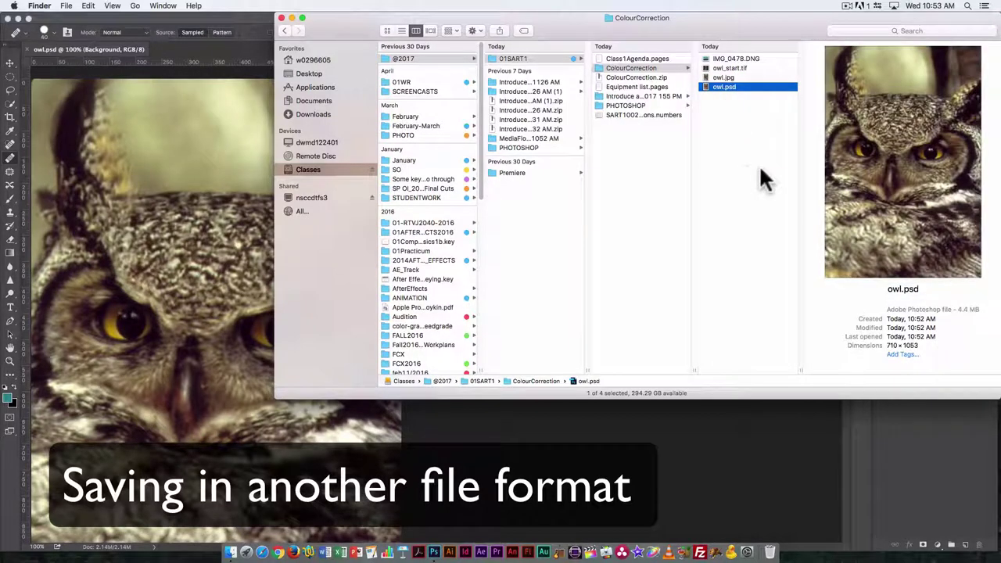
# - Create a new folder in ColourCorrection named with the student's name plus 'ColourCorrection'
pyautogui.rightClick(734, 162)
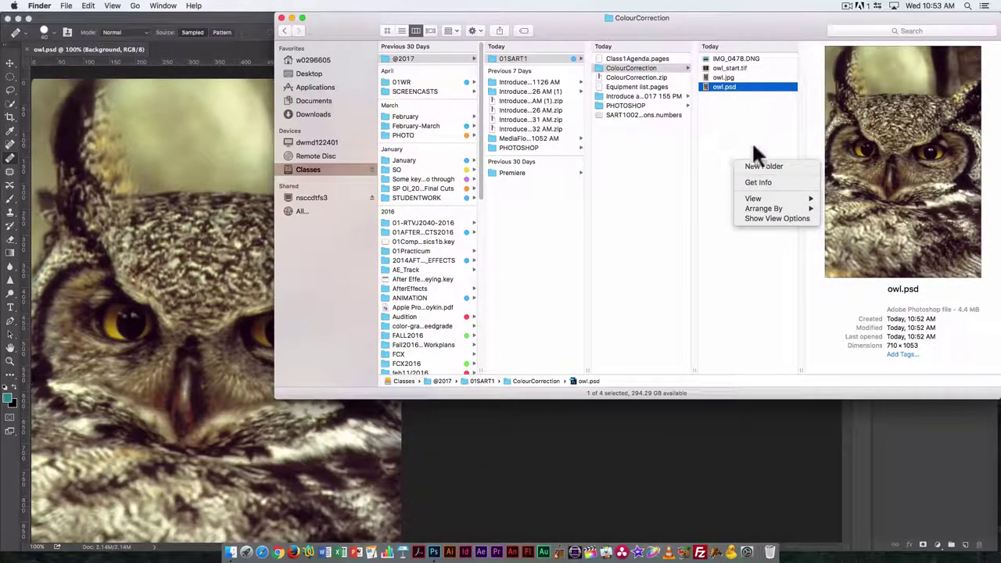
pyautogui.click(965, 205)
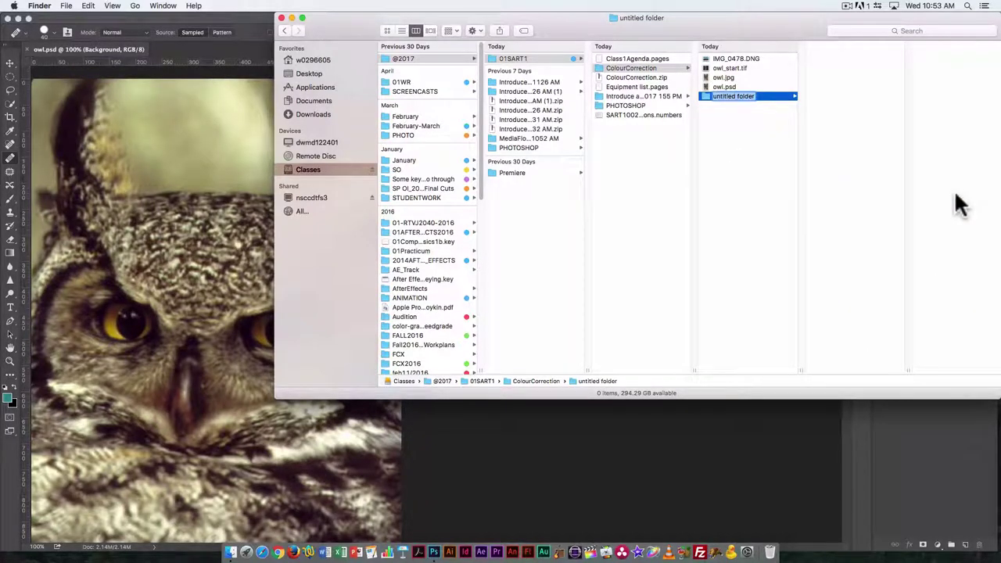
pyautogui.write('Cara')
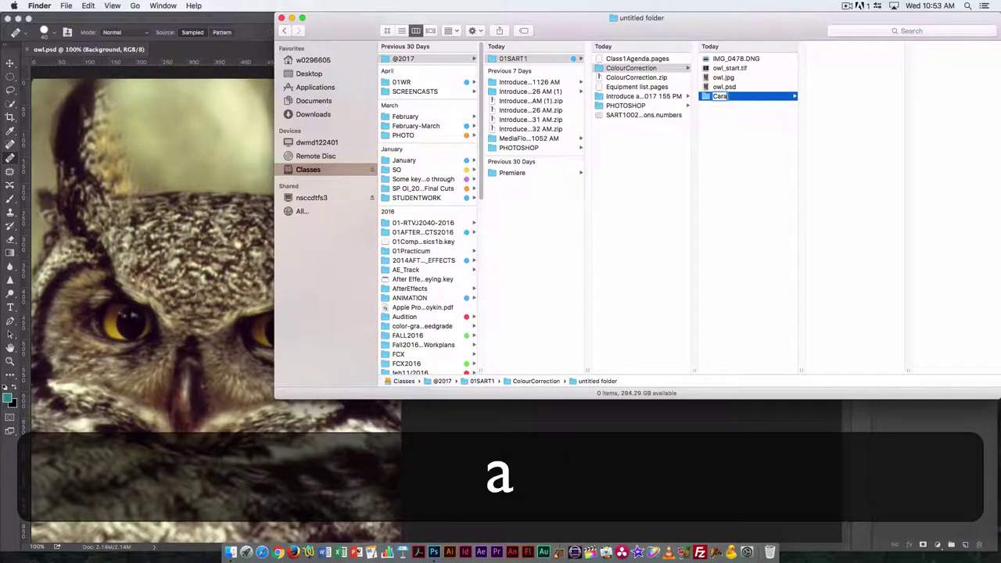
pyautogui.write('-Cou')
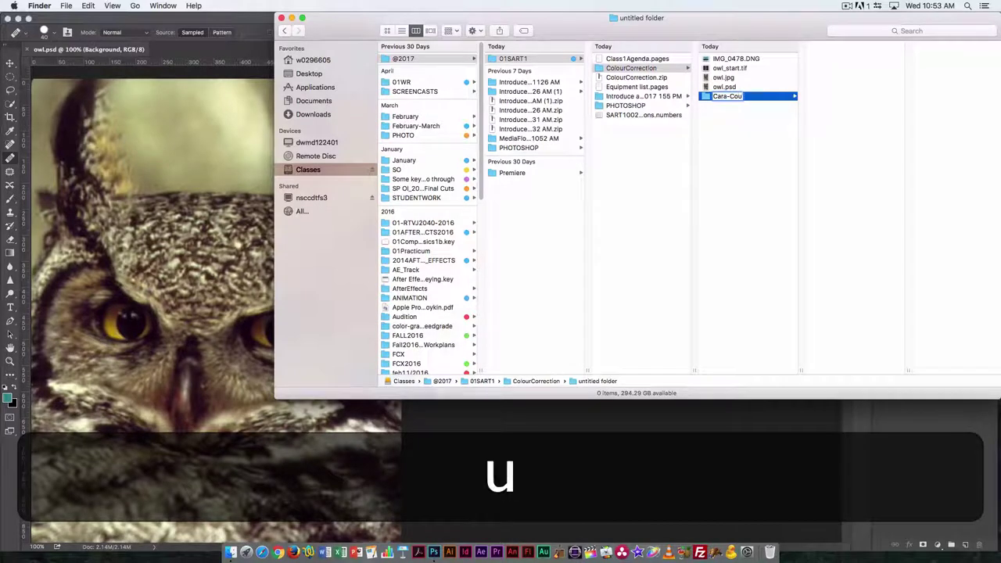
pyautogui.press('BackSpace')
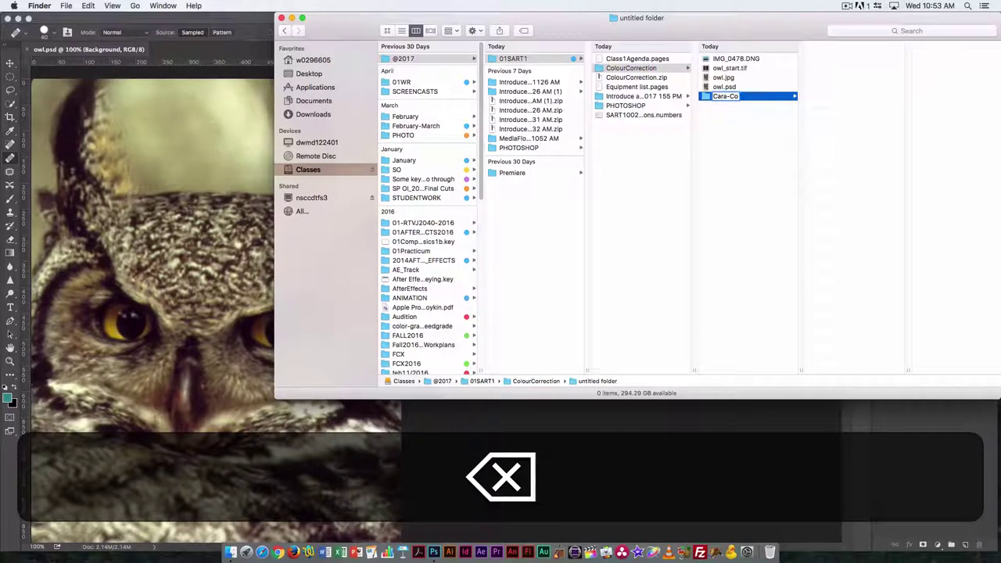
pyautogui.write('lour')
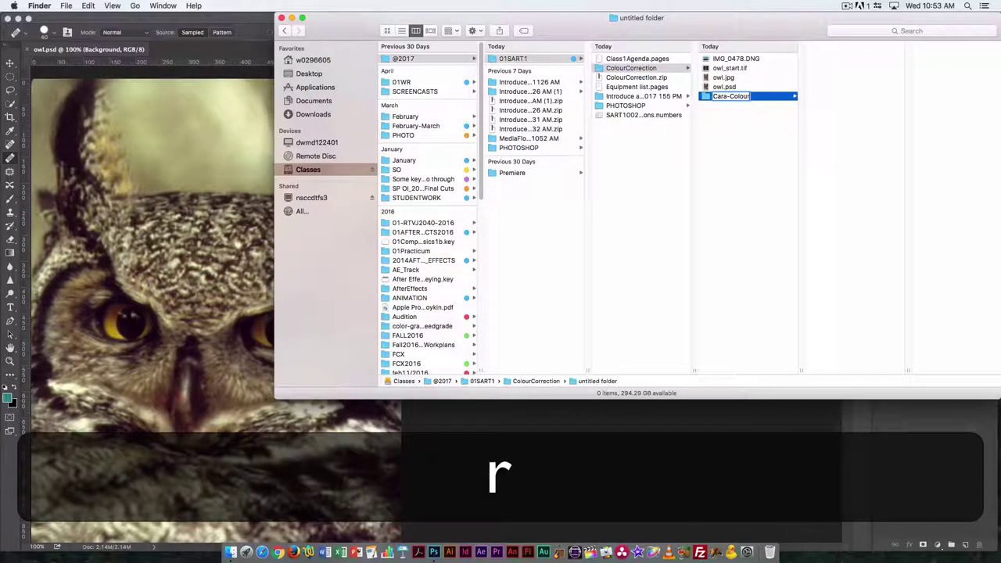
pyautogui.write('C')
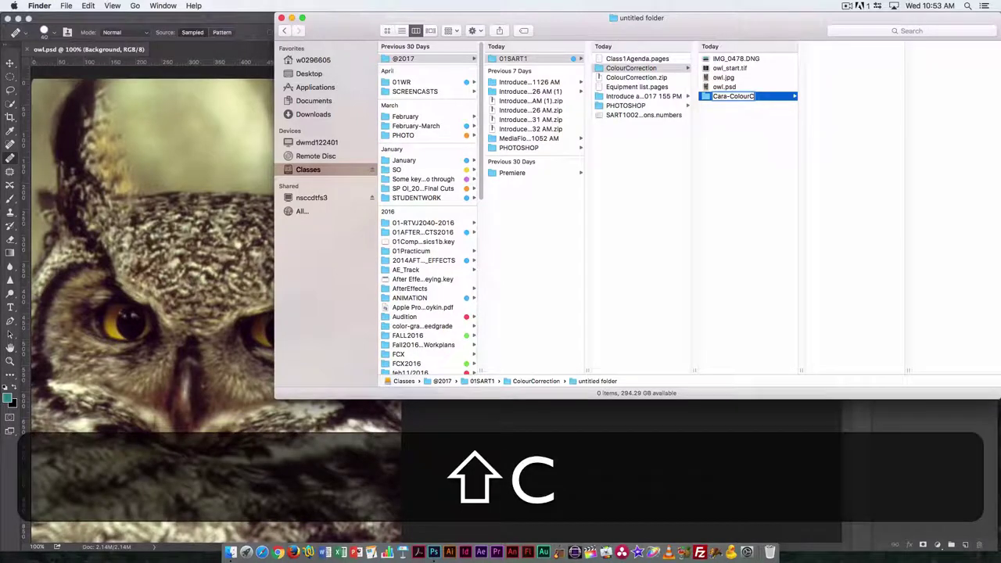
pyautogui.write('orre')
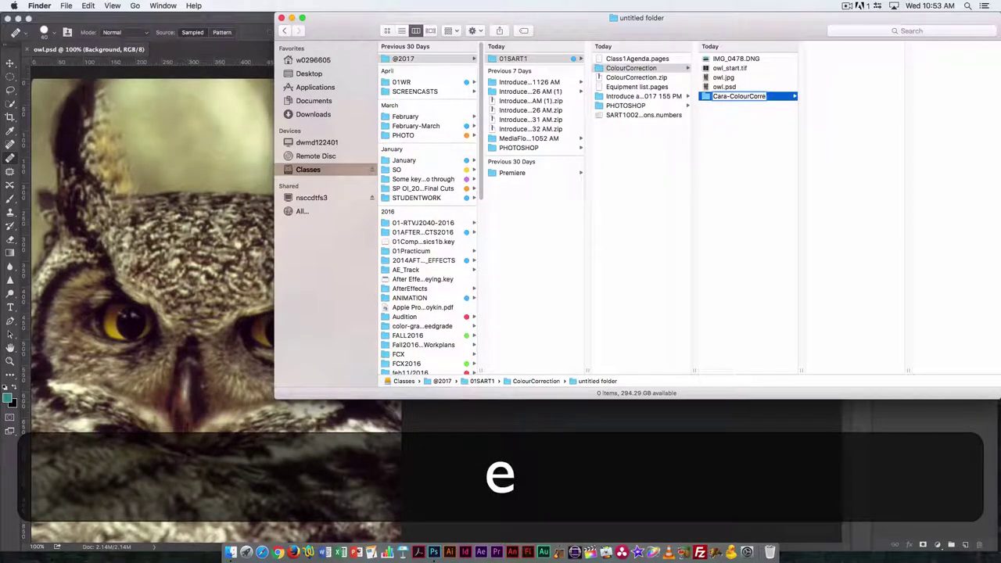
pyautogui.write('ction')
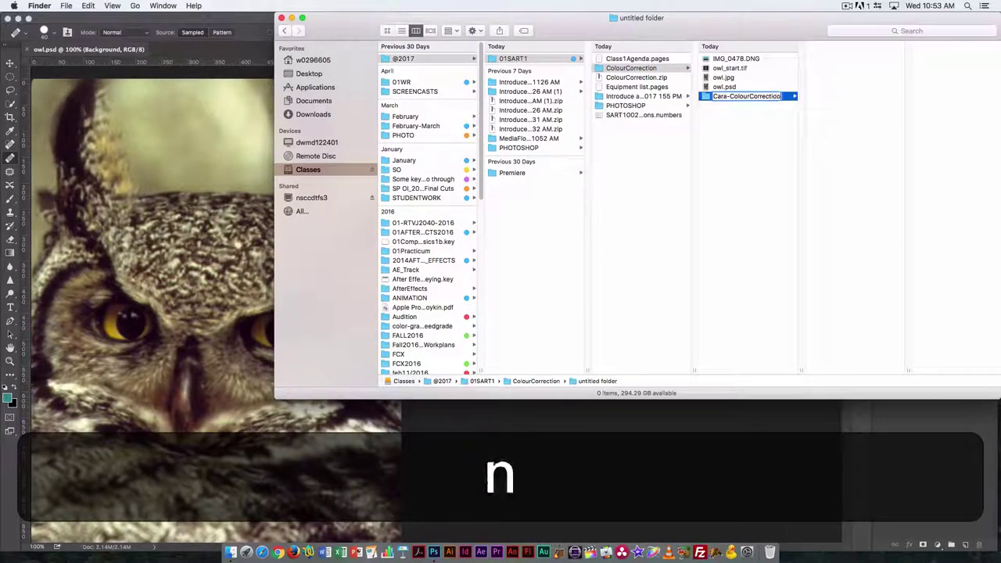
# - Confirm the folder name and move owl.jpg and owl.psd into the new folder
pyautogui.click(767, 149)
pyautogui.click(727, 60)
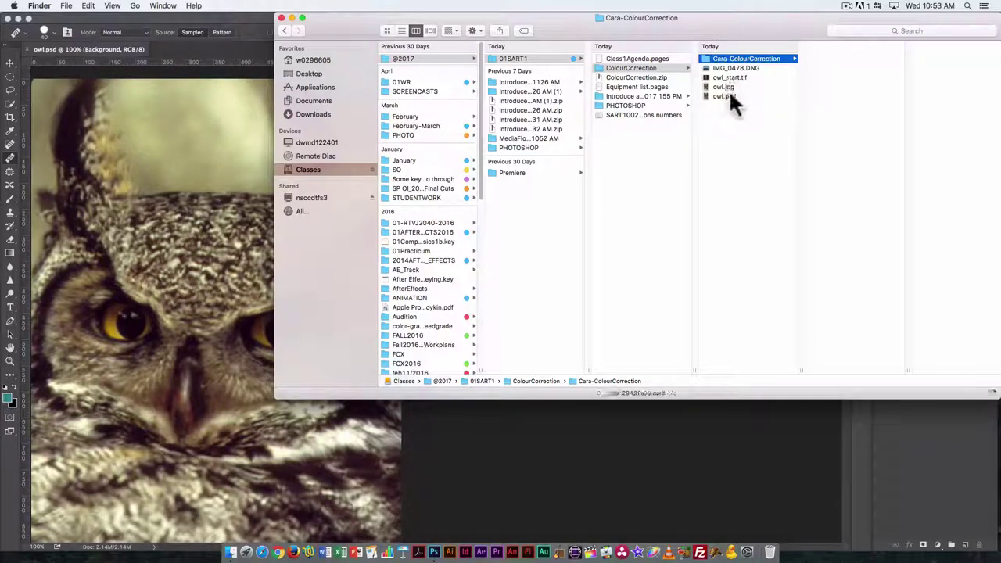
pyautogui.click(720, 96)
pyautogui.keyDown('shift'); pyautogui.click(717, 87); pyautogui.keyUp('shift')
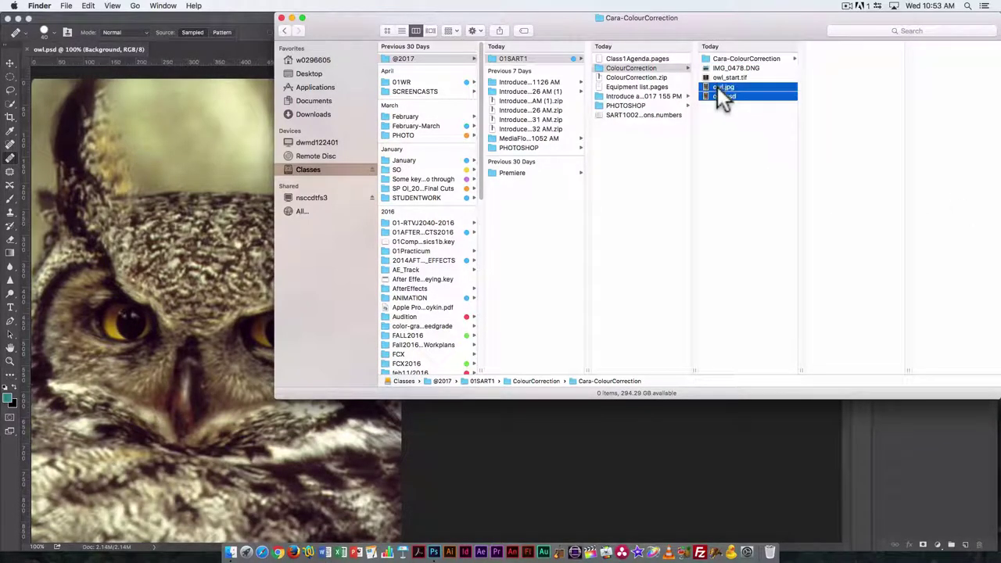
pyautogui.click(727, 110)
pyautogui.moveTo(727, 104); pyautogui.dragTo(763, 61)
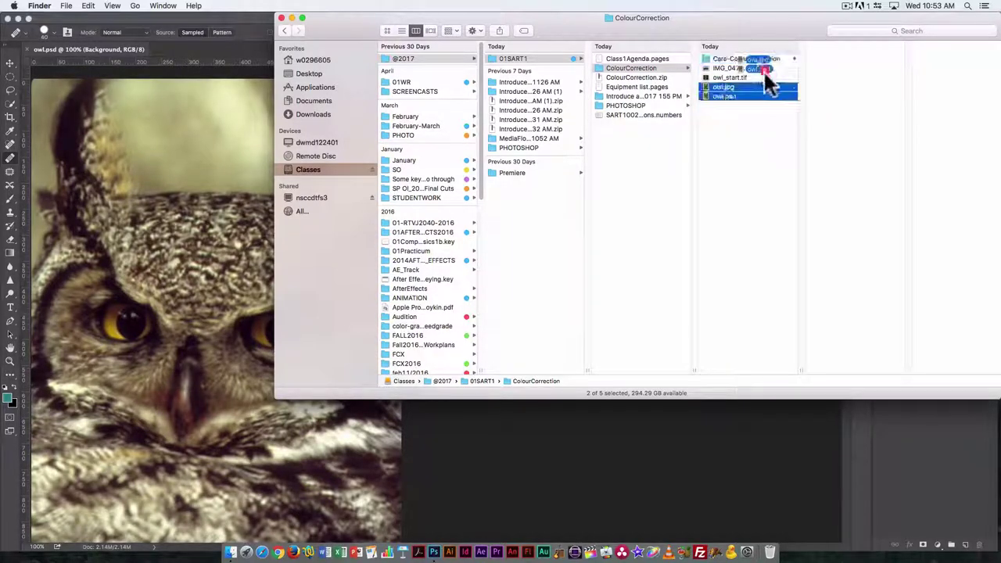
pyautogui.click(760, 59)
# - Compress the new folder into a zip archive and select the resulting zip
pyautogui.rightClick(745, 56)
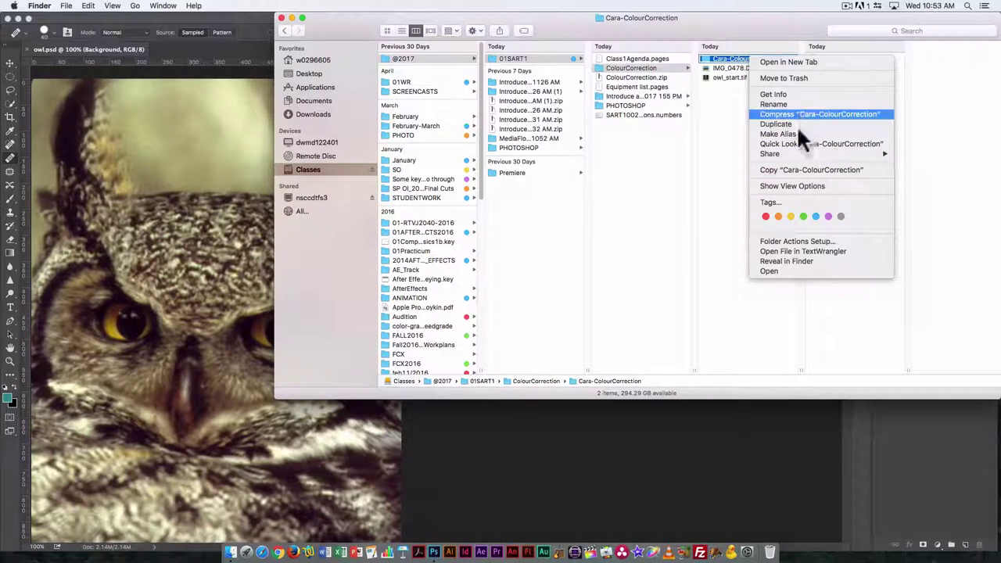
pyautogui.click(818, 172)
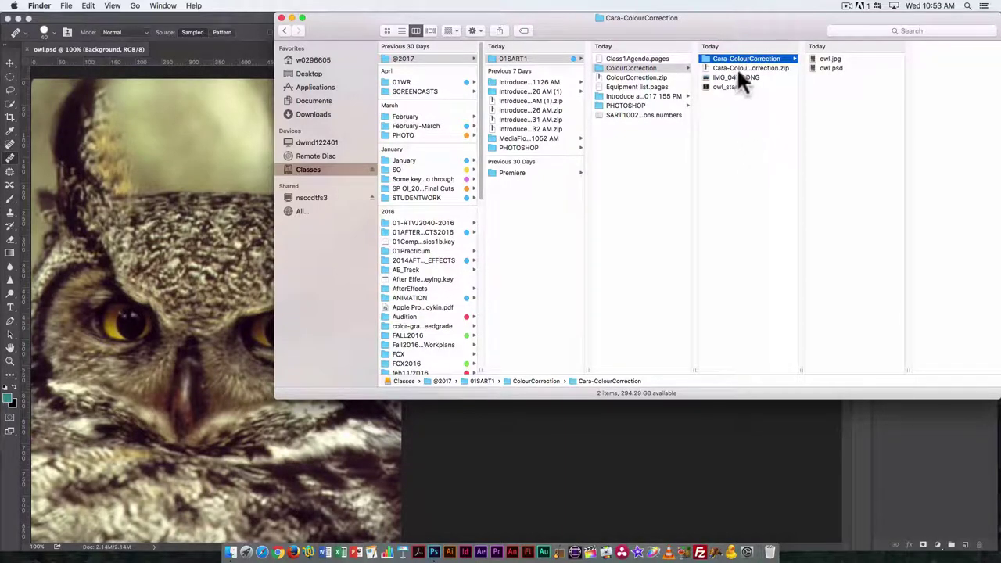
pyautogui.click(745, 69)
pyautogui.click(848, 6)
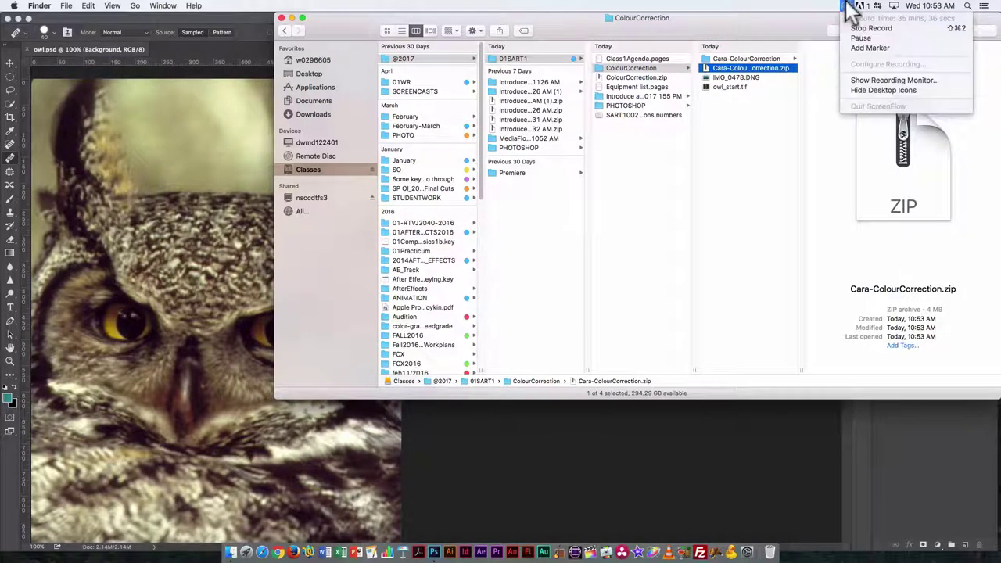